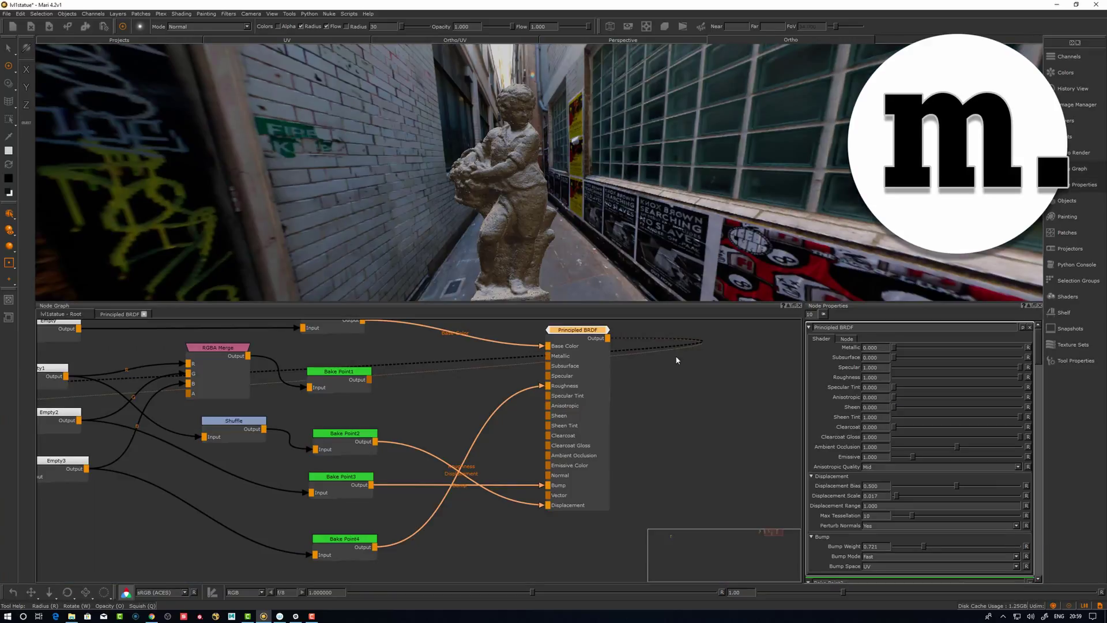
# - Bring the bake nodes into view and preview Bake Point1's output on the statue
pyautogui.scroll(-2, 406, 370)
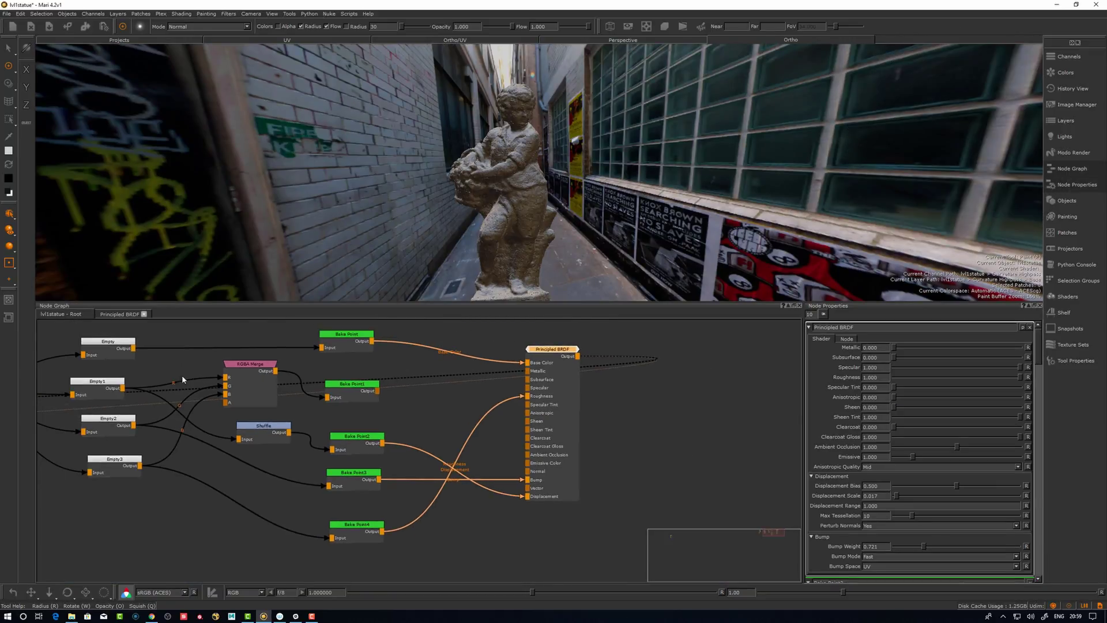
pyautogui.moveTo(169, 367); pyautogui.dragTo(364, 389, button='middle')
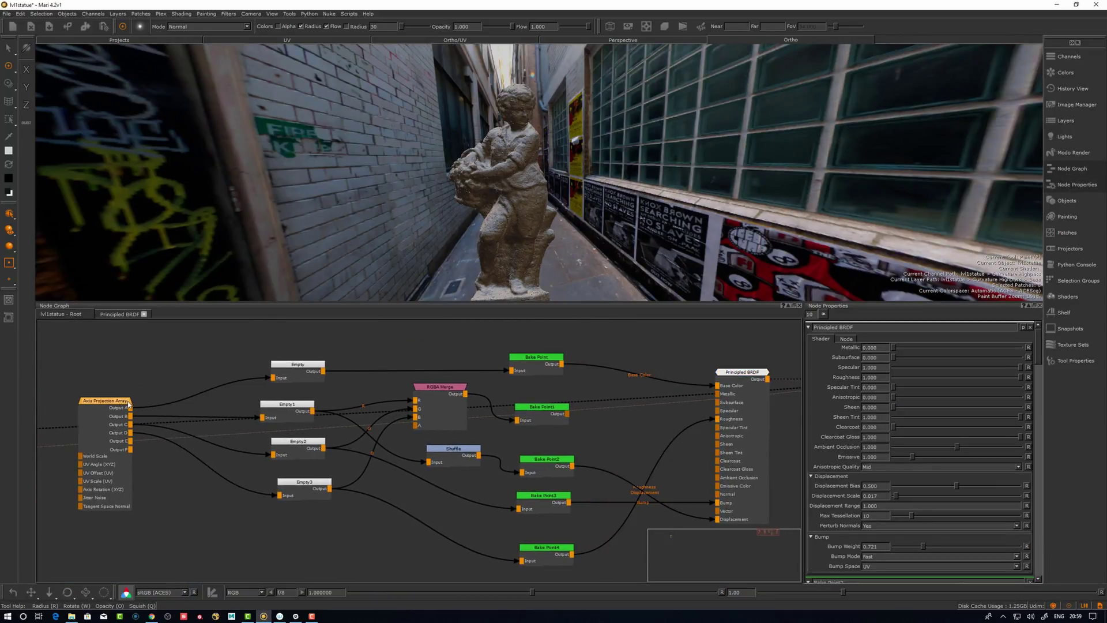
pyautogui.keyDown('alt'); pyautogui.moveTo(545, 207); pyautogui.dragTo(470, 208); pyautogui.keyUp('alt')
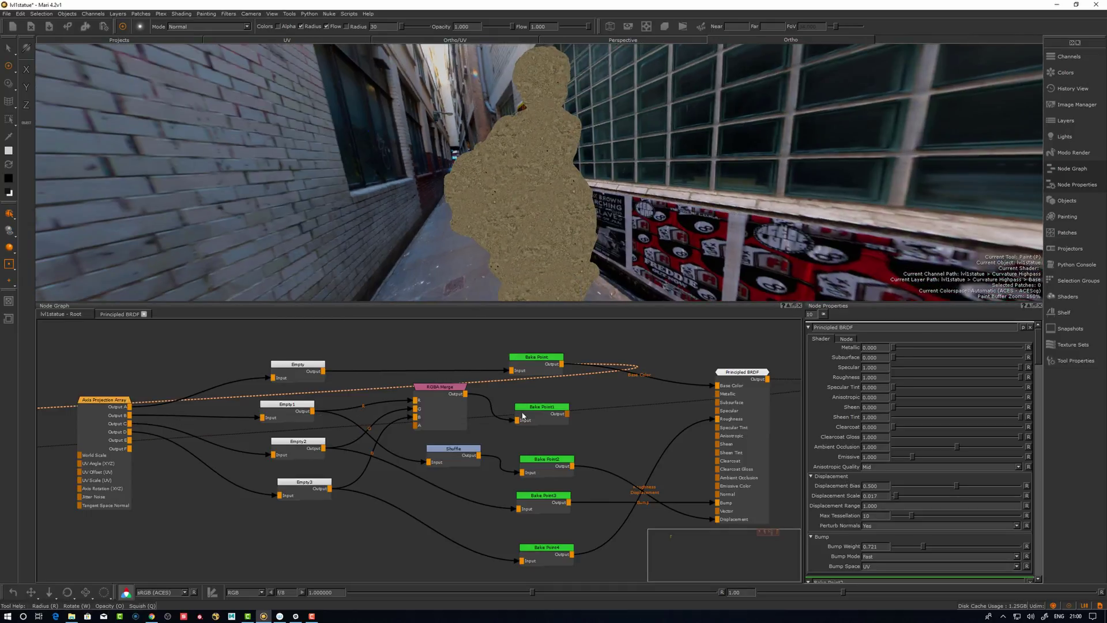
pyautogui.moveTo(555, 413); pyautogui.dragTo(552, 411)
pyautogui.press('v')
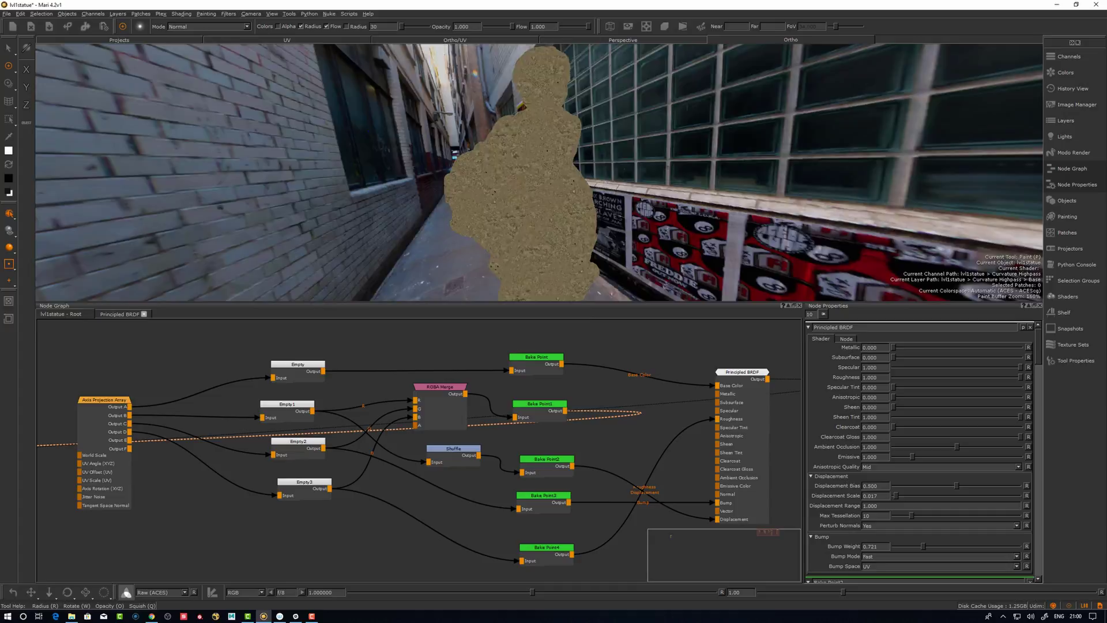
# - Display the map's red, green and blue channels in turn in the viewport
pyautogui.scroll(3, 519, 182)
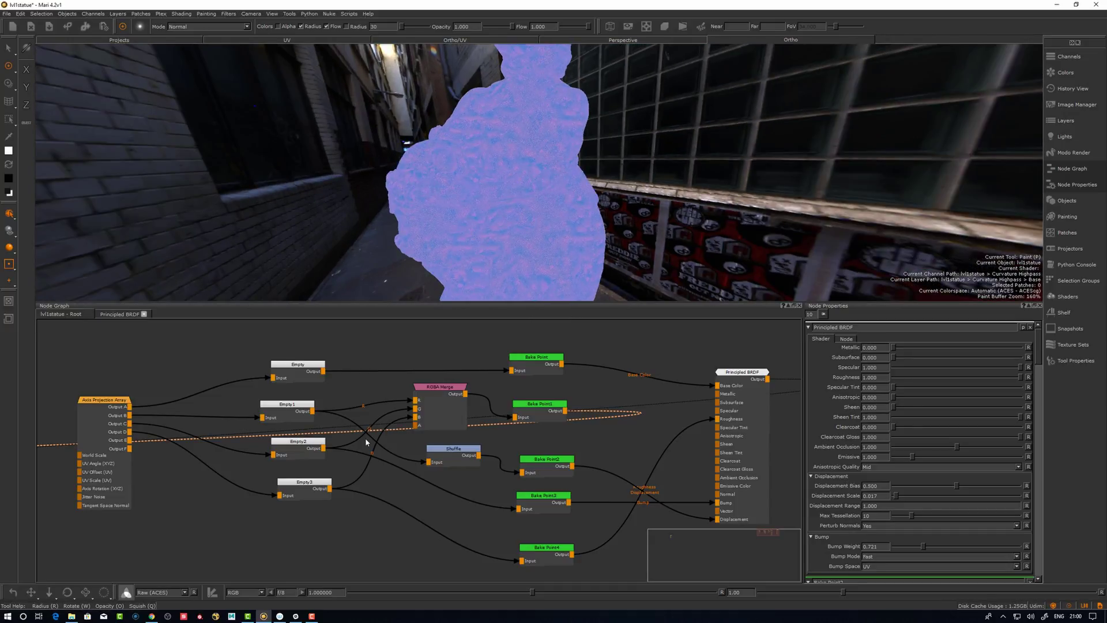
pyautogui.click(245, 592)
pyautogui.click(247, 593)
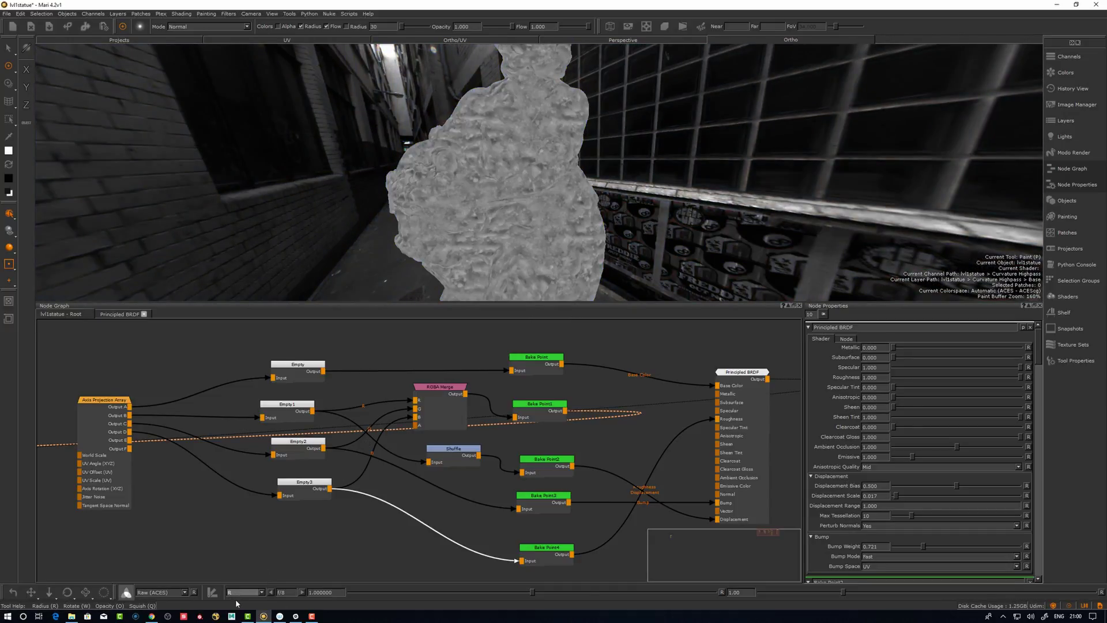
pyautogui.click(244, 592)
pyautogui.click(237, 601)
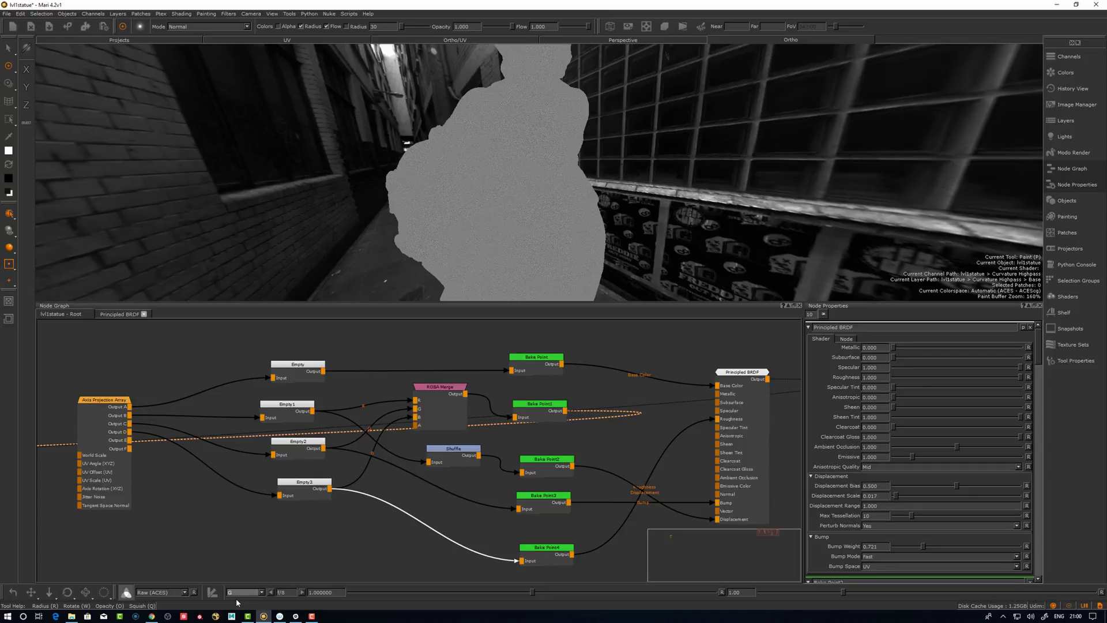
pyautogui.click(243, 592)
pyautogui.click(234, 609)
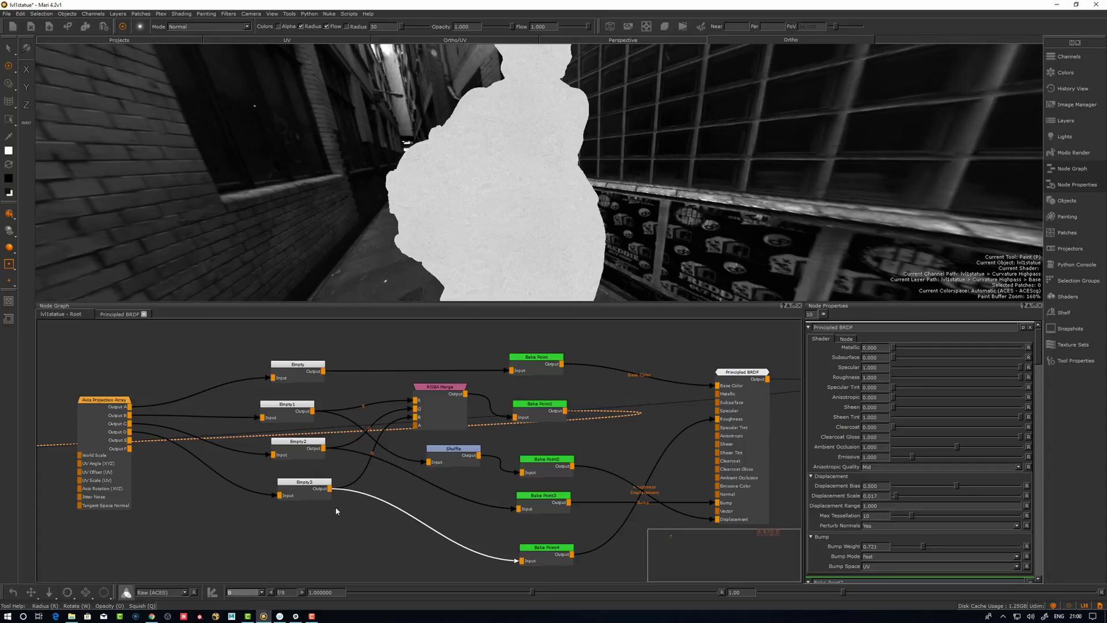
# - Preview the Bake Point2, Bake Point3 and Bake Point4 outputs on the statue while tidying the nodes
pyautogui.moveTo(438, 393); pyautogui.dragTo(447, 397)
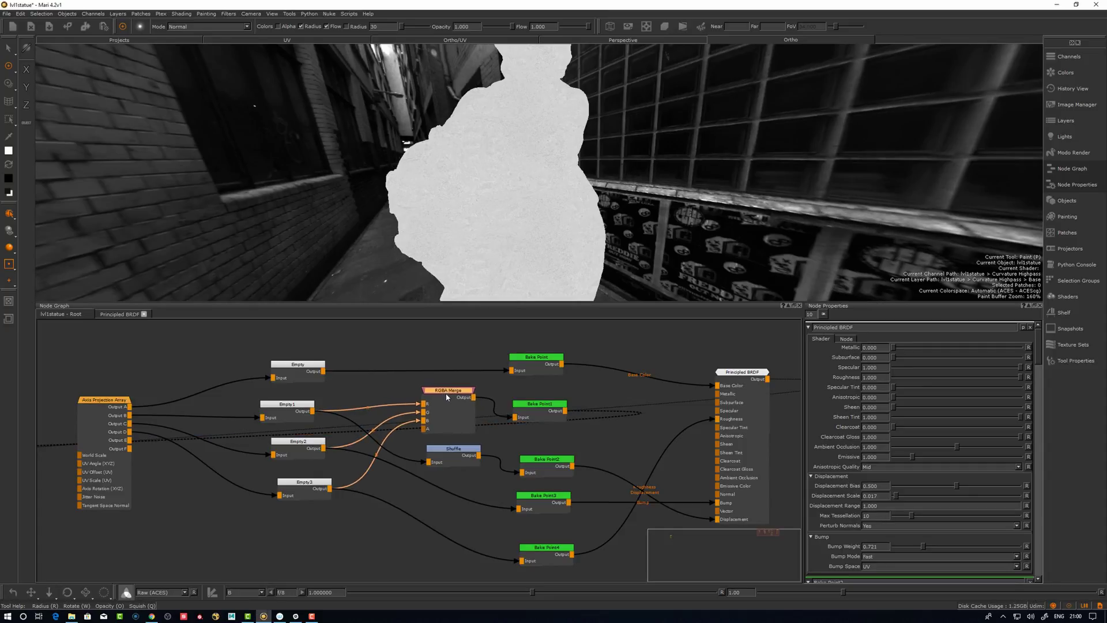
pyautogui.moveTo(544, 409); pyautogui.dragTo(552, 404)
pyautogui.click(544, 465)
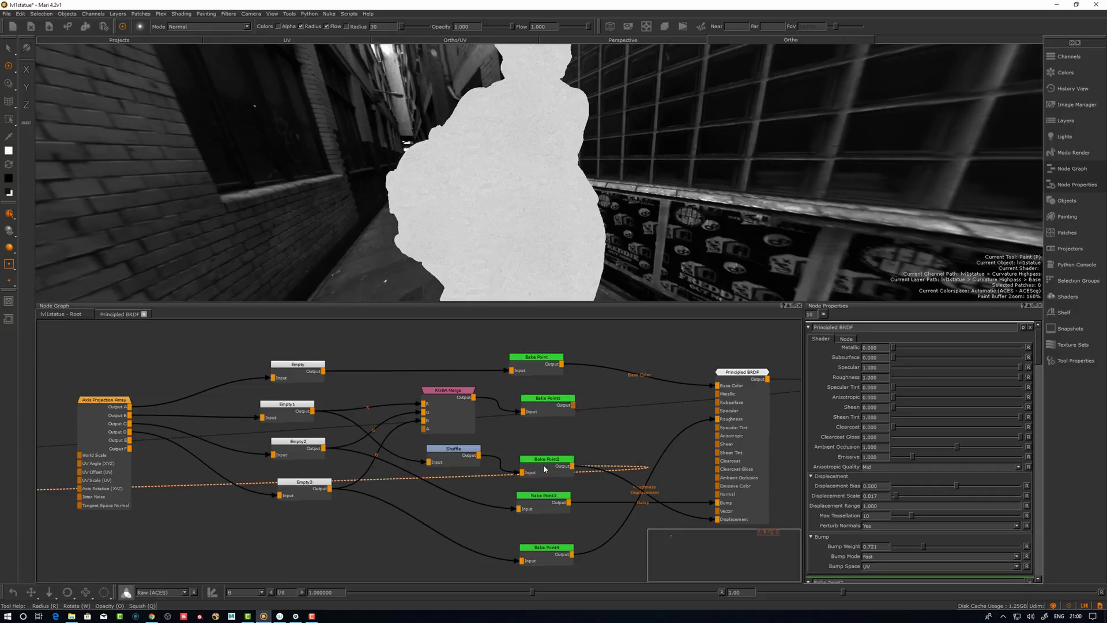
pyautogui.click(542, 500)
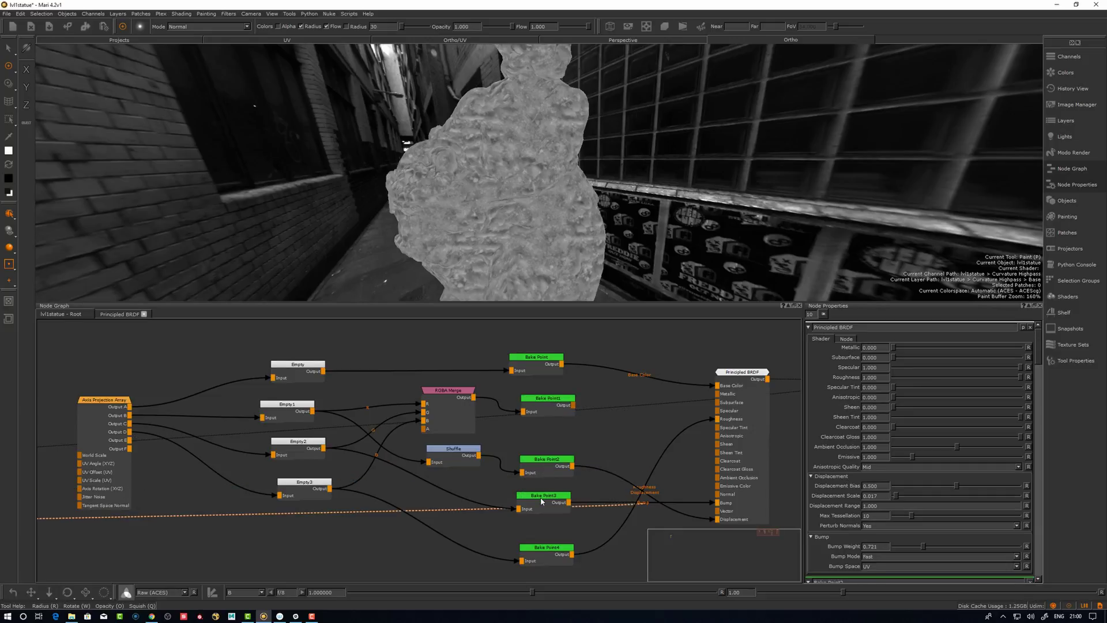
pyautogui.click(548, 550)
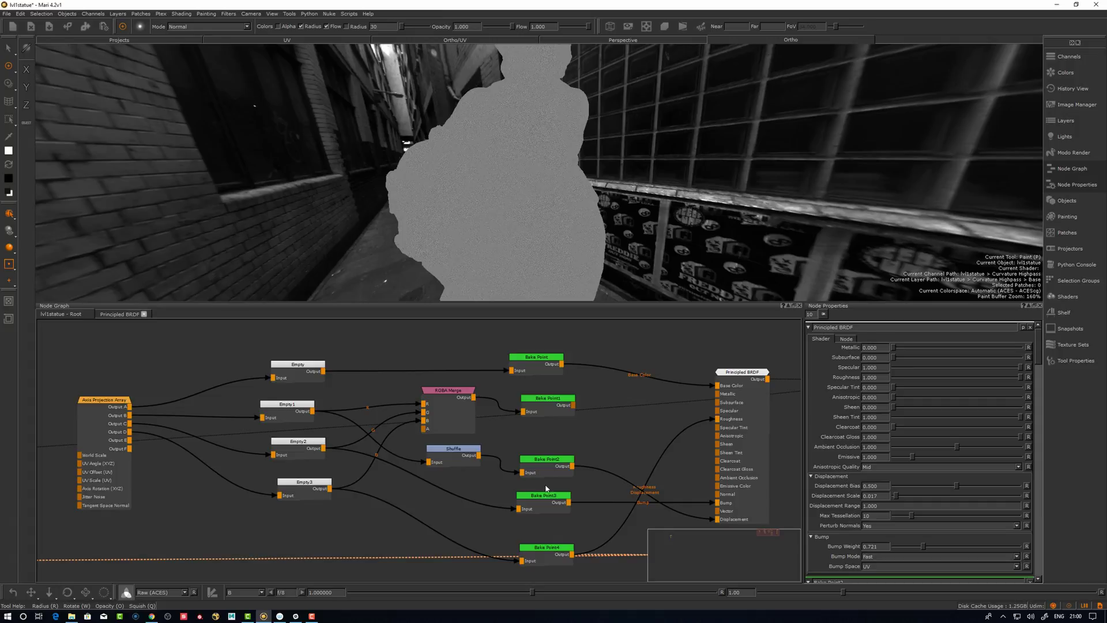
pyautogui.moveTo(546, 495); pyautogui.dragTo(544, 495)
pyautogui.click(551, 459)
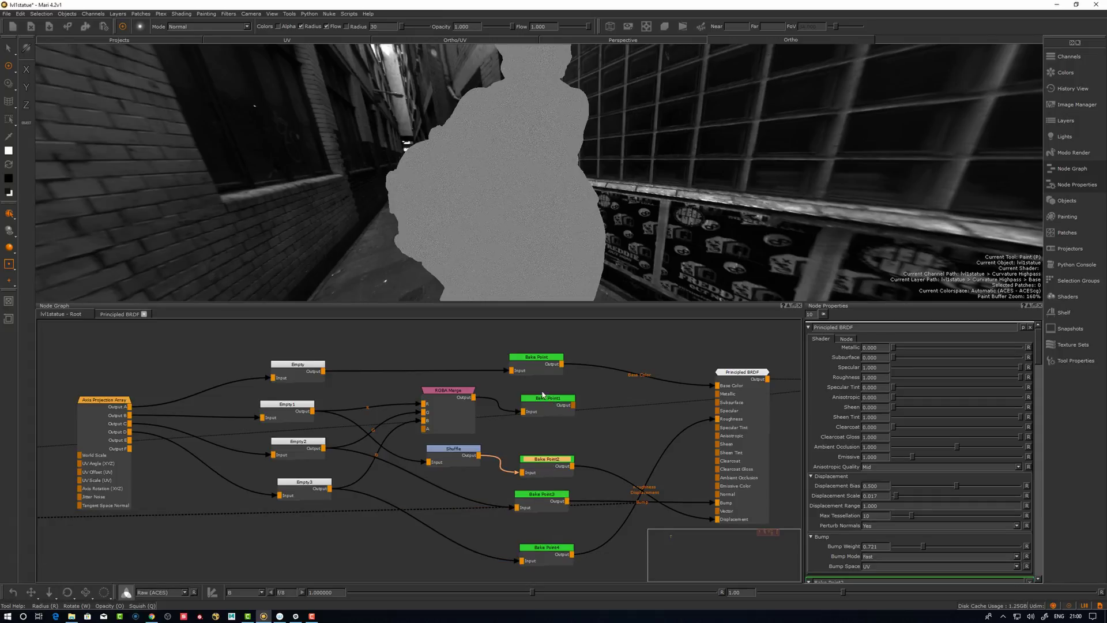
pyautogui.moveTo(527, 366); pyautogui.dragTo(535, 361)
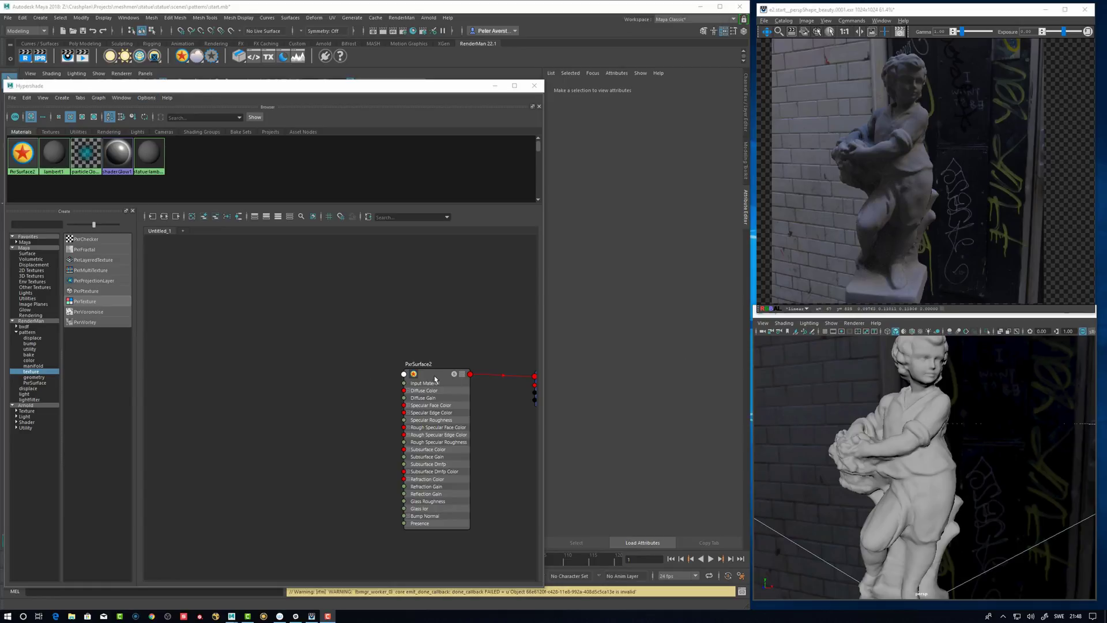
# - Select PxrSurface2 and create a PxrTexture node beside it via the Tab search 'pxrt'
pyautogui.click(435, 379)
pyautogui.moveTo(435, 378); pyautogui.dragTo(438, 379)
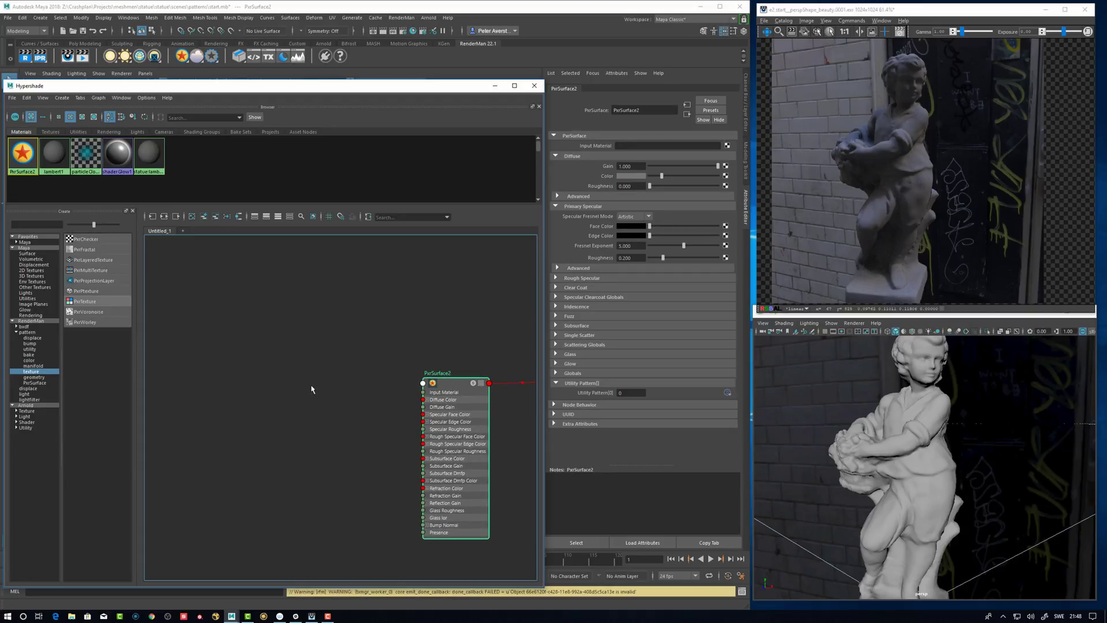
pyautogui.press('Tab')
pyautogui.write('p')
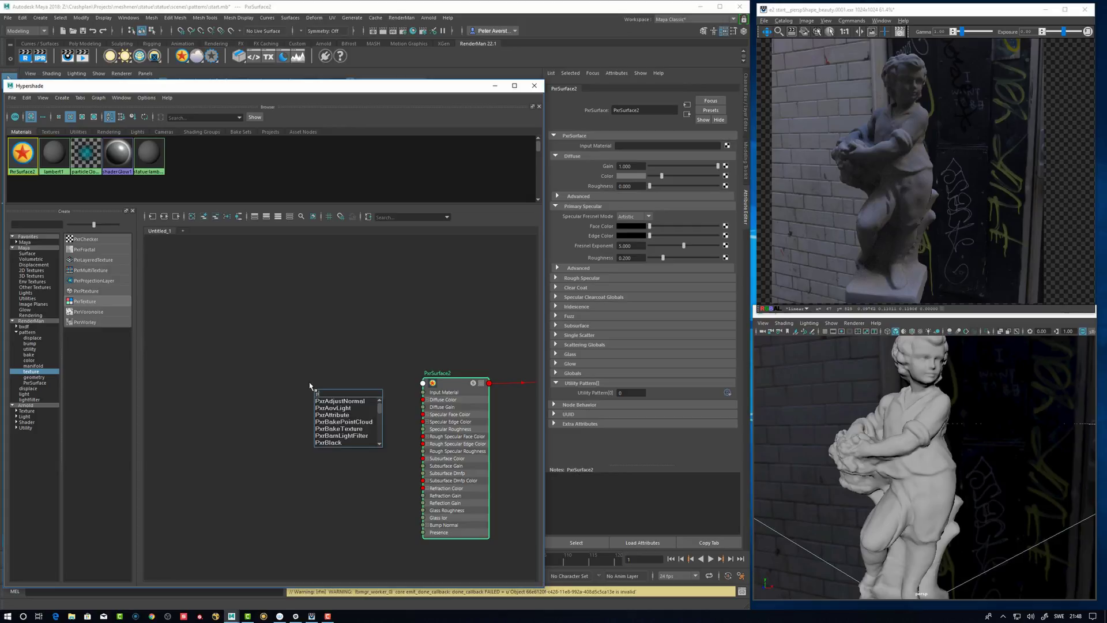
pyautogui.write('xrt')
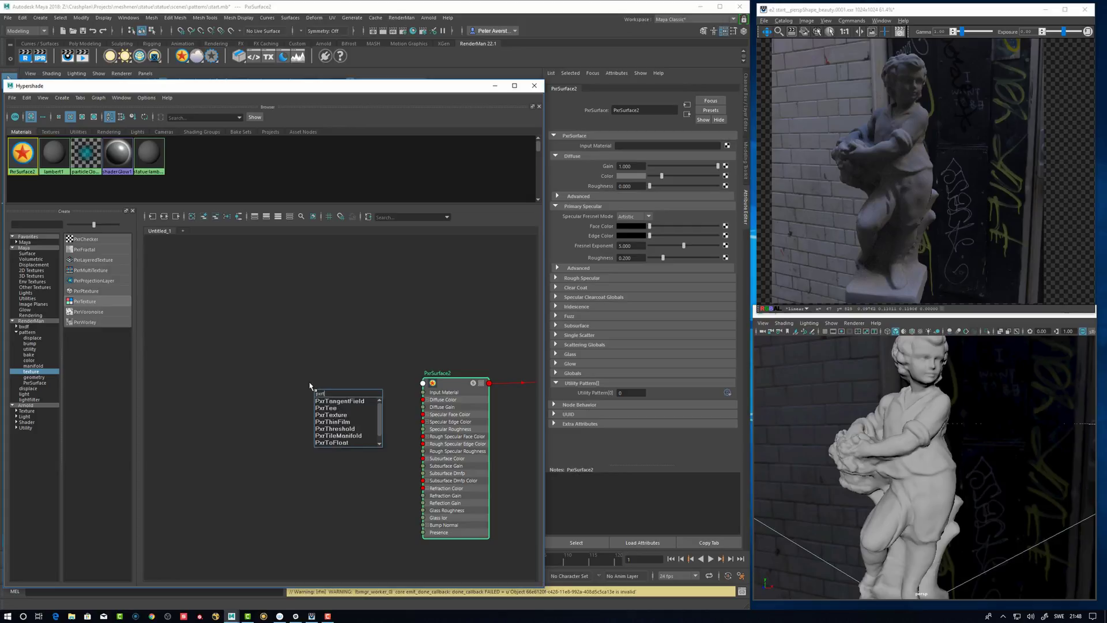
pyautogui.press('Down')
pyautogui.press('Down')
pyautogui.press('Down')
pyautogui.press('Return')
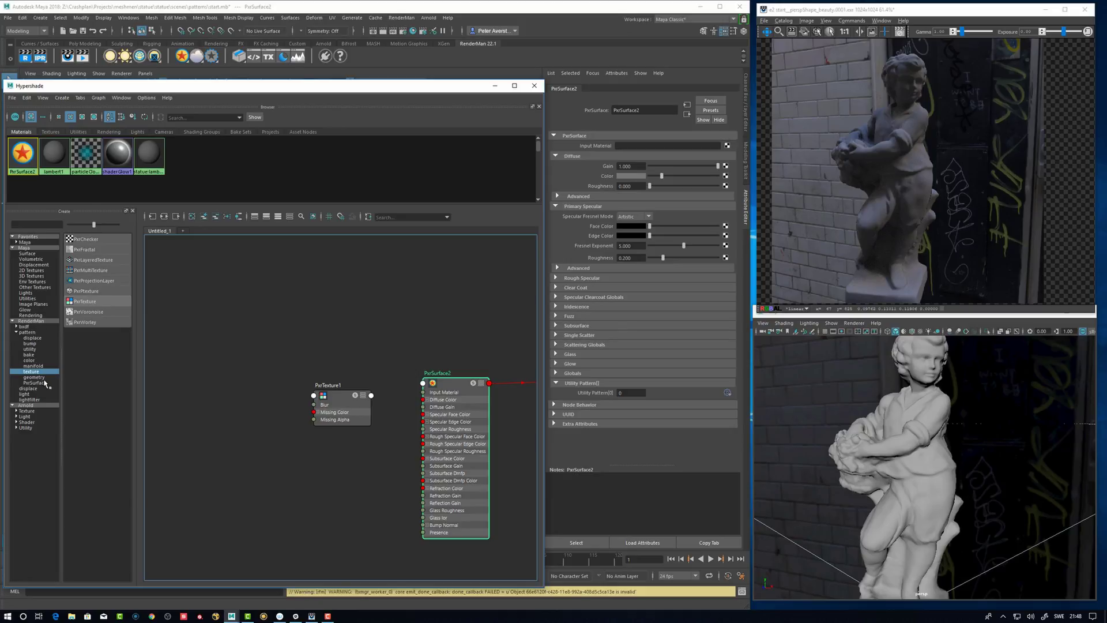
# - Position PxrTexture1 beside PxrSurface2, leaving its Atlas Style at None
pyautogui.moveTo(347, 404); pyautogui.dragTo(322, 395)
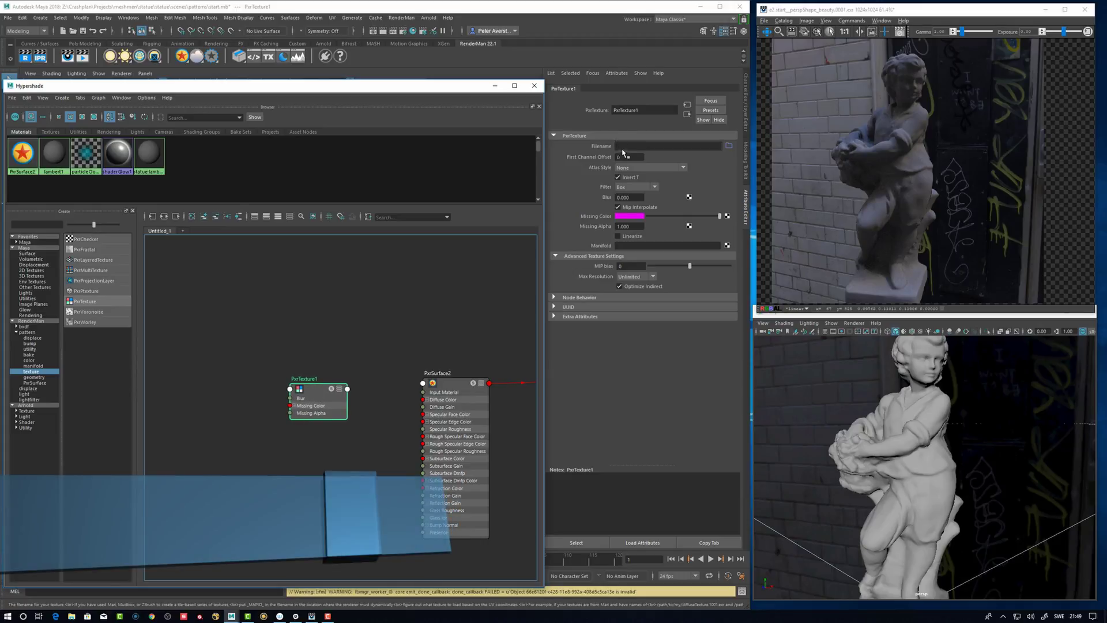
pyautogui.click(636, 169)
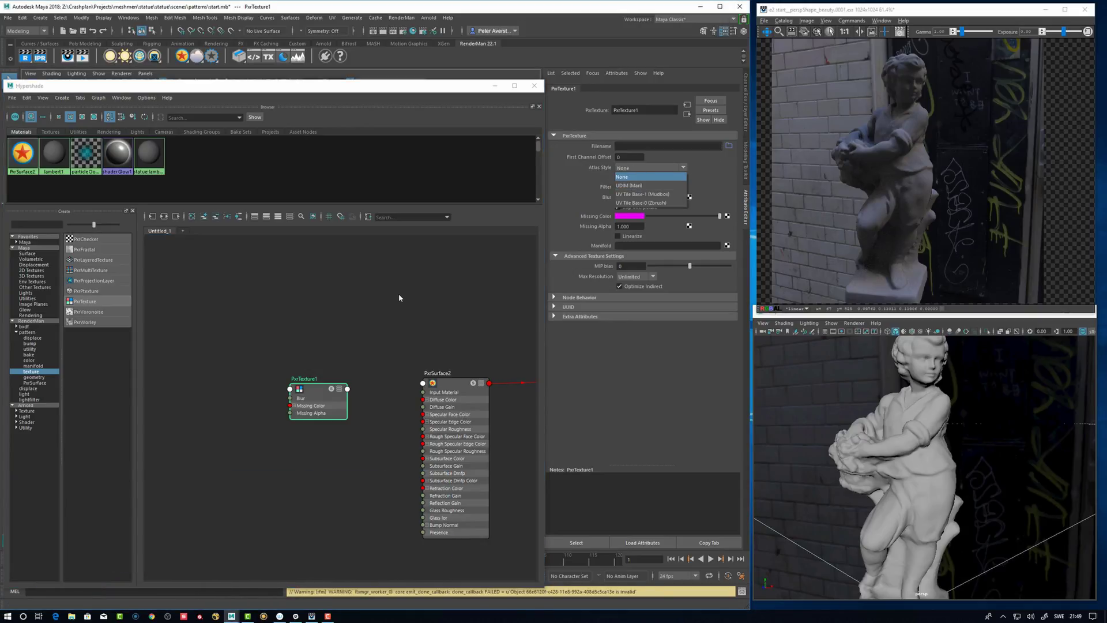
pyautogui.click(638, 217)
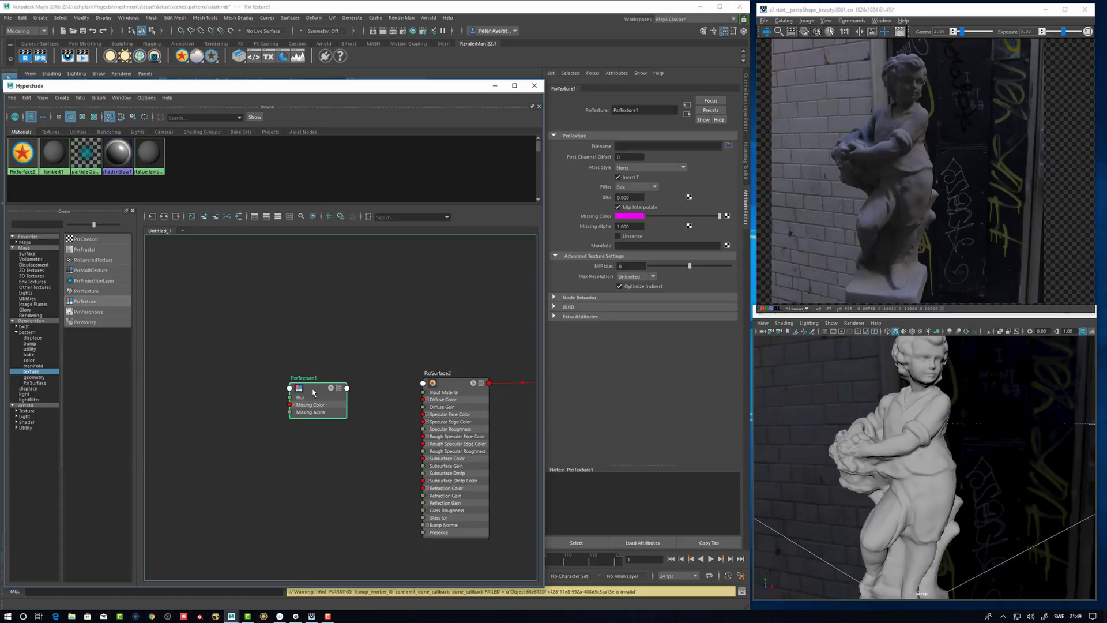
pyautogui.moveTo(314, 394); pyautogui.dragTo(317, 406)
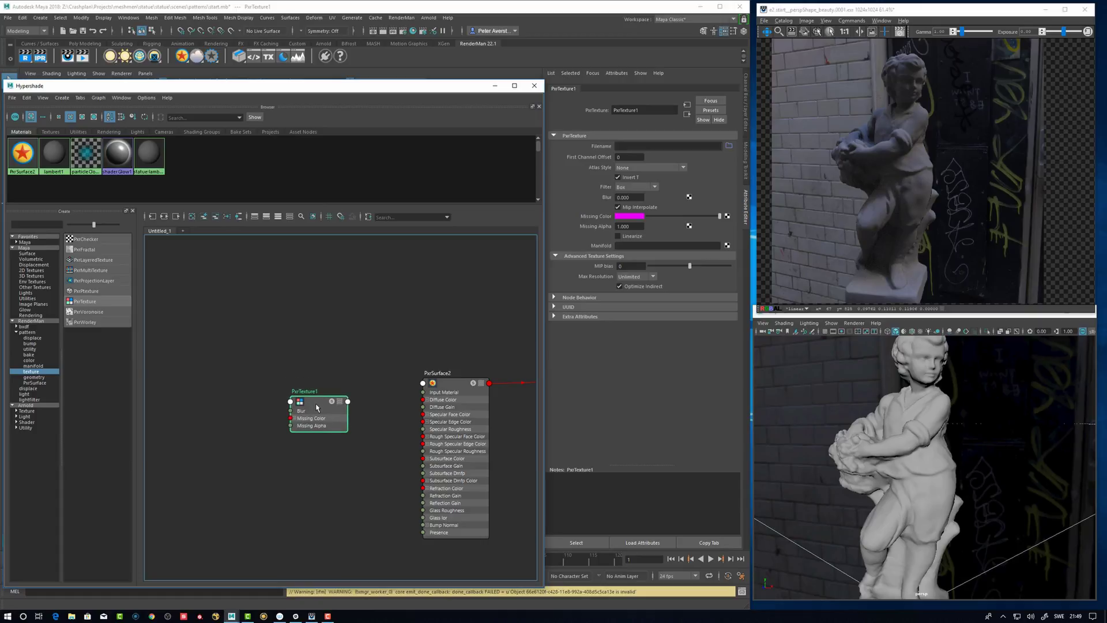
pyautogui.moveTo(317, 407); pyautogui.dragTo(312, 410)
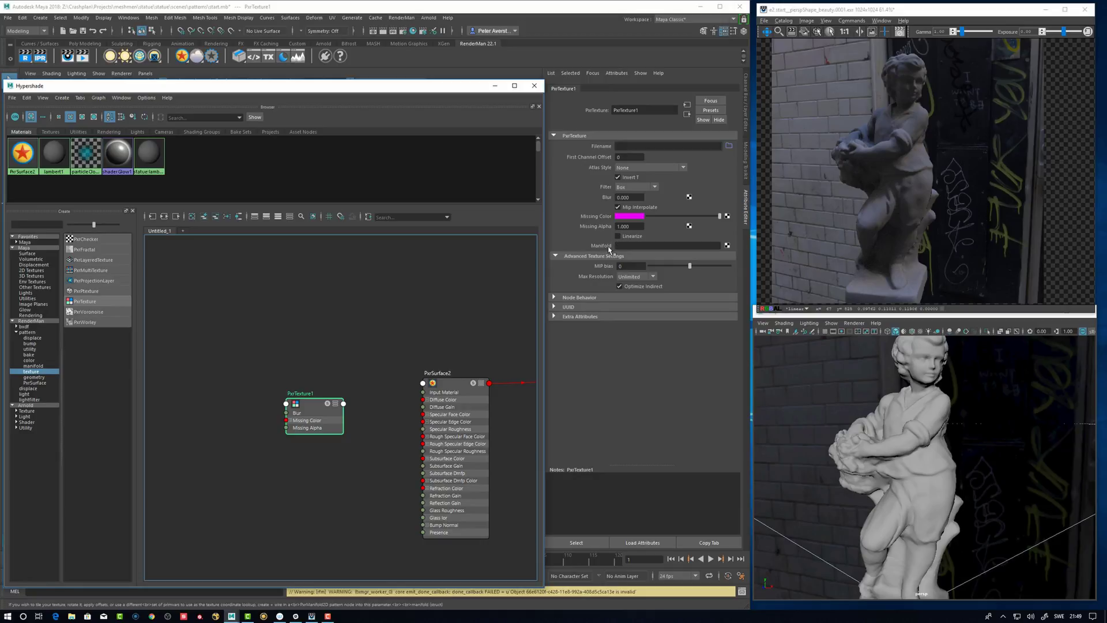
pyautogui.moveTo(309, 411); pyautogui.dragTo(323, 423)
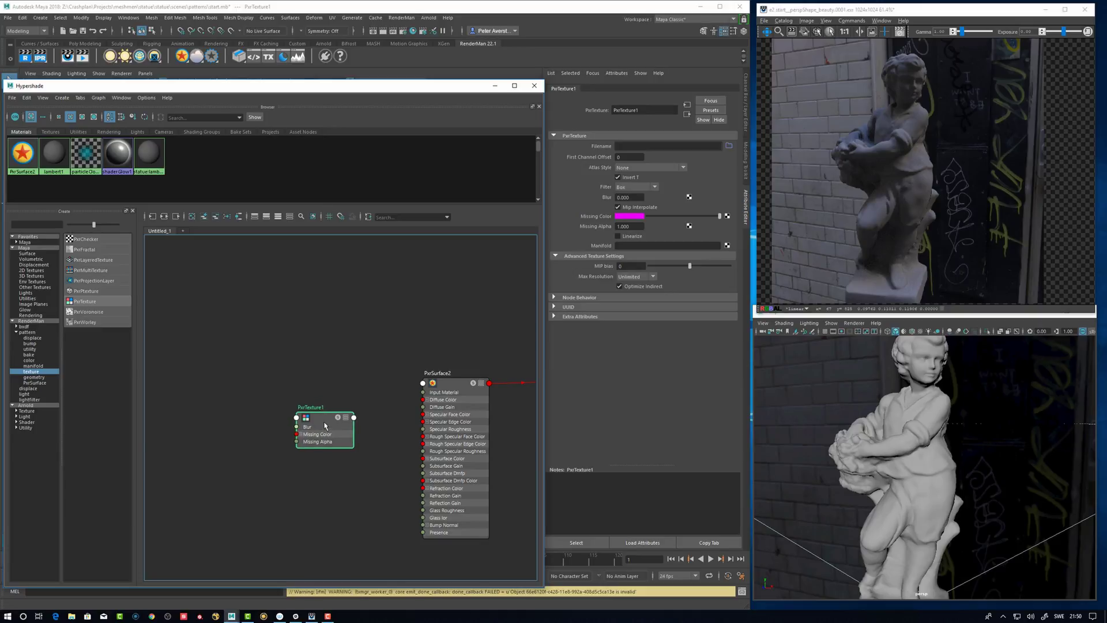
pyautogui.moveTo(330, 420); pyautogui.dragTo(329, 429)
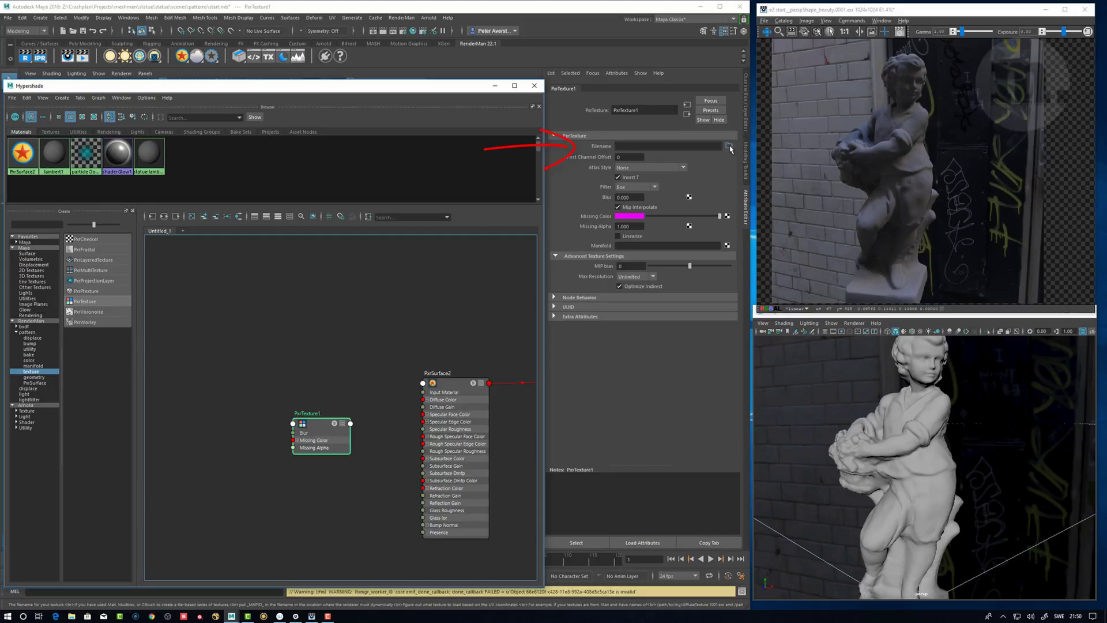
# - Cancel the Filename browser, pan to show PxrSurface2SG, and reposition PxrTexture1 nearby
pyautogui.click(729, 147)
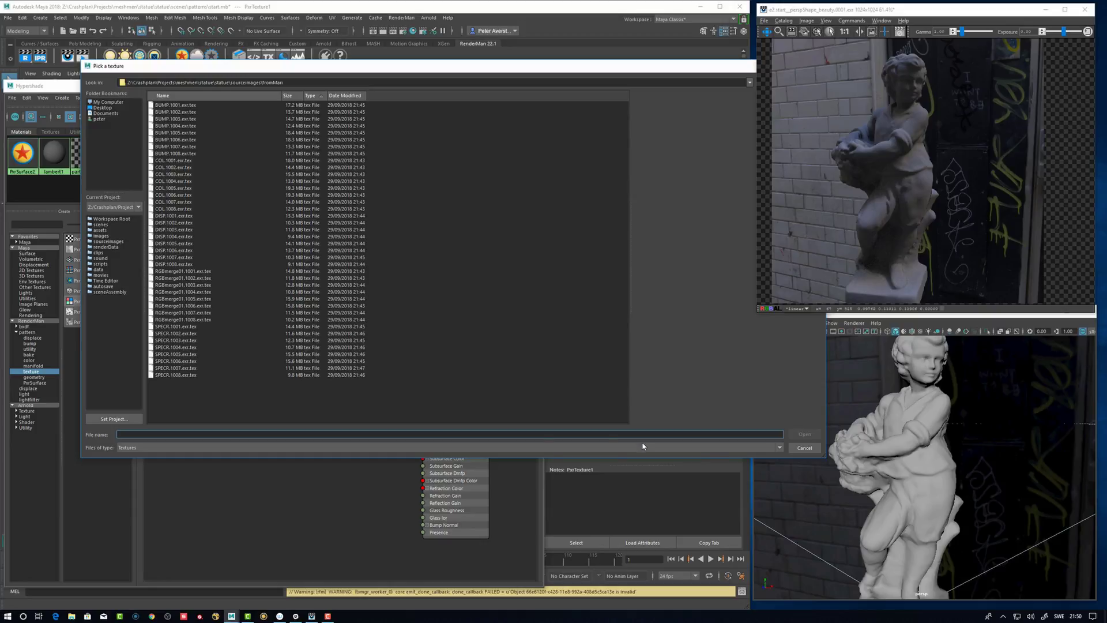
pyautogui.click(805, 449)
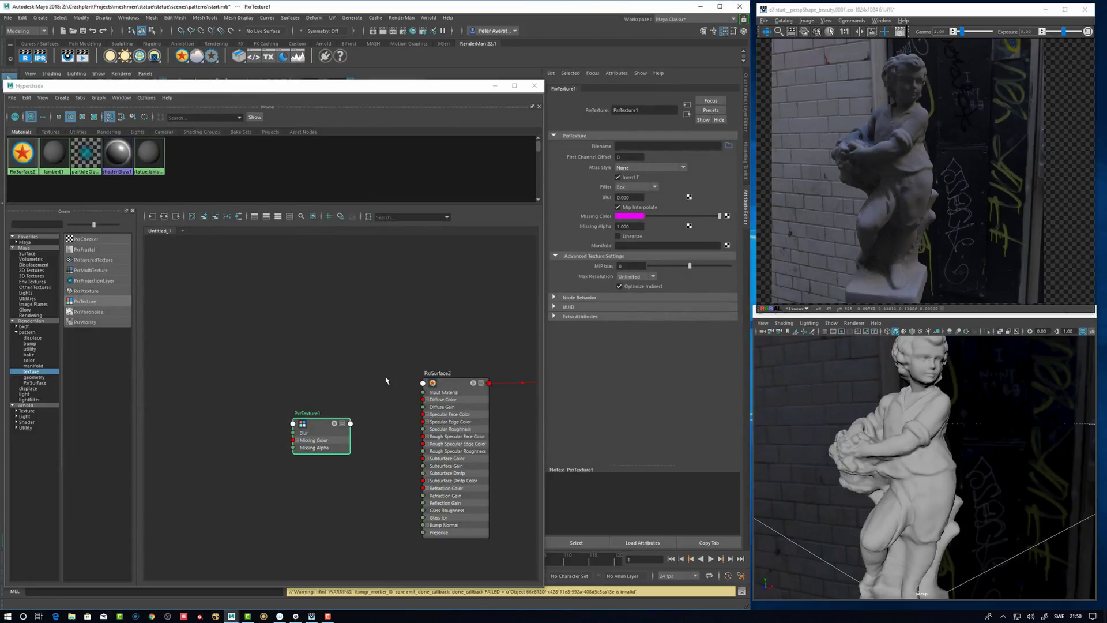
pyautogui.keyDown('alt'); pyautogui.moveTo(368, 359); pyautogui.dragTo(307, 365, button='middle'); pyautogui.keyUp('alt')
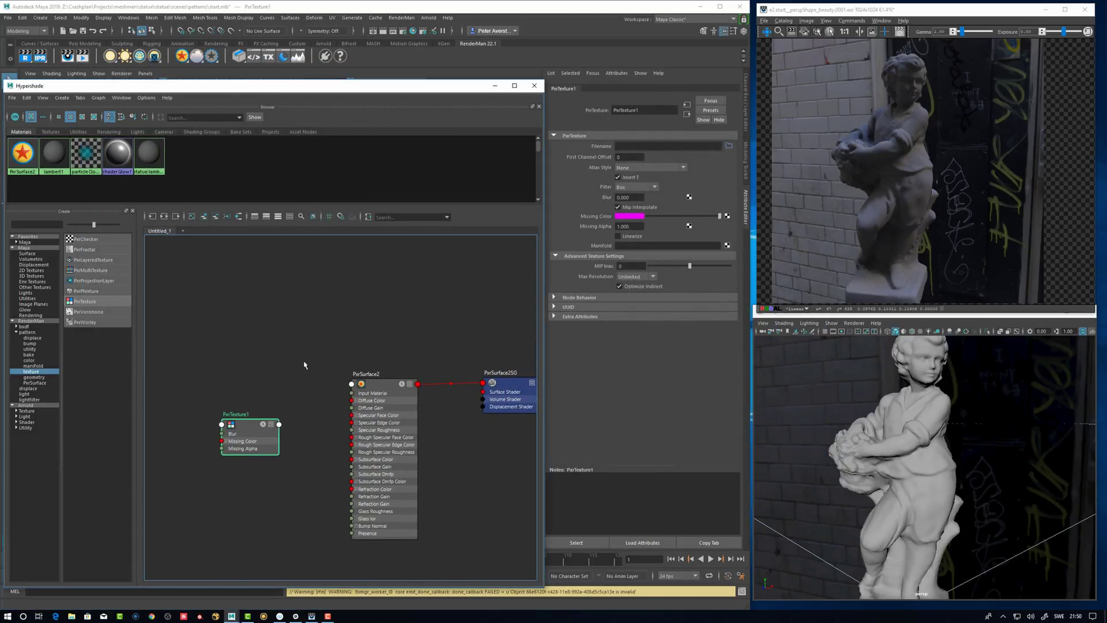
pyautogui.moveTo(250, 433); pyautogui.dragTo(244, 427)
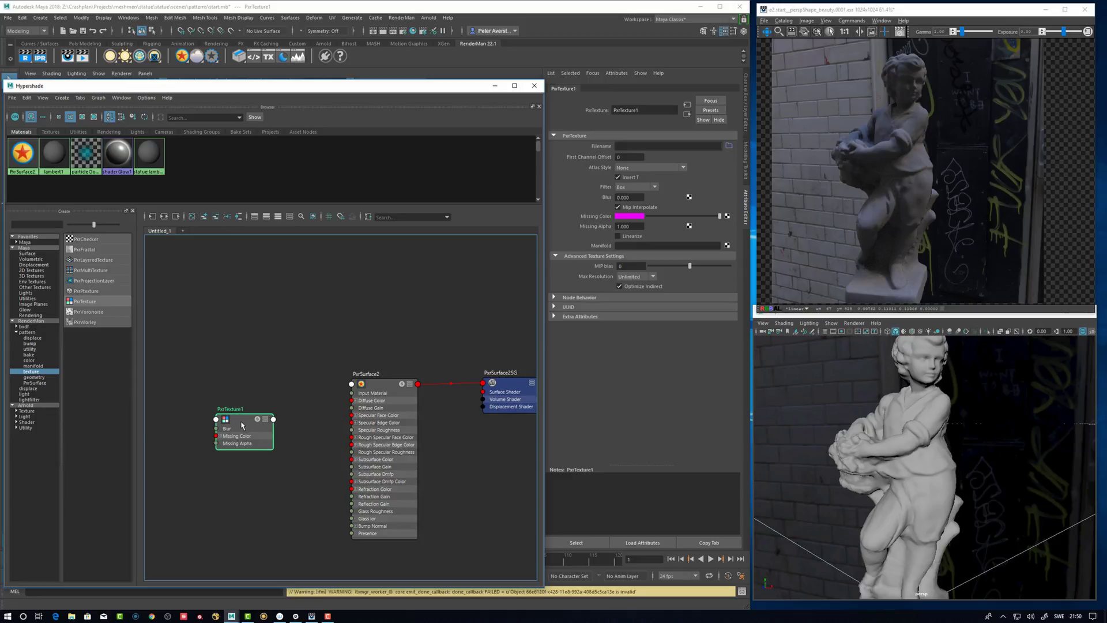
pyautogui.moveTo(243, 425); pyautogui.dragTo(257, 410)
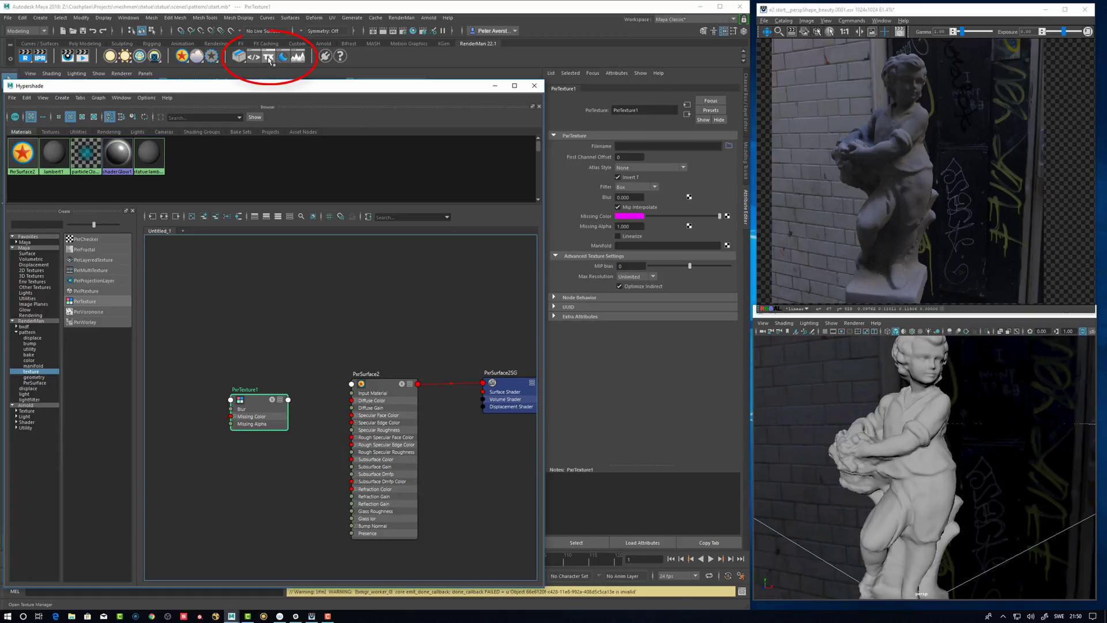
pyautogui.click(269, 59)
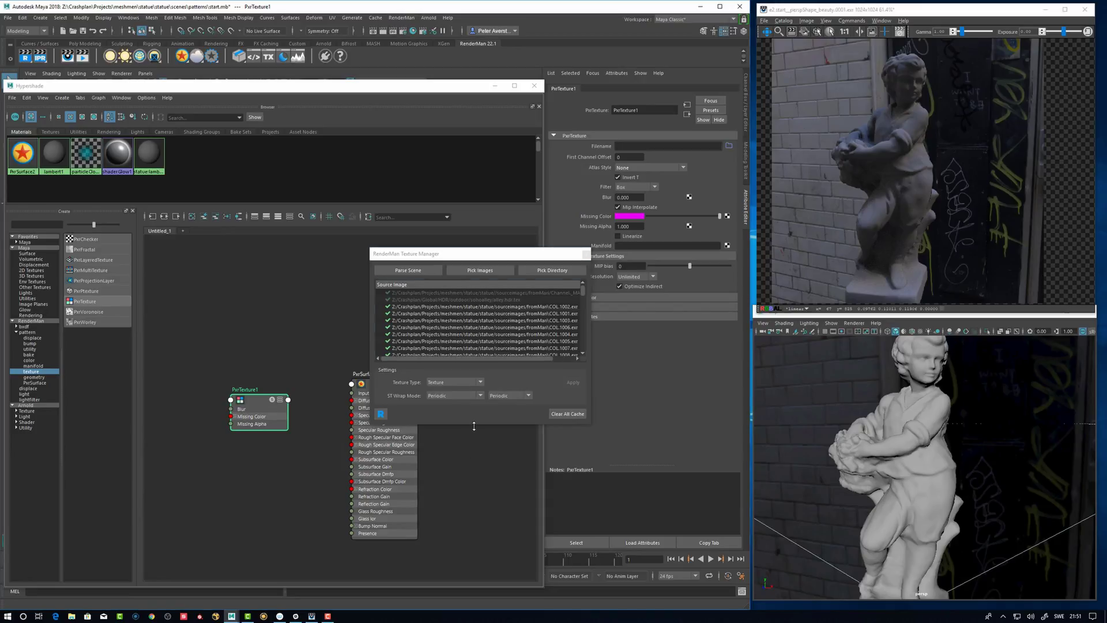
pyautogui.moveTo(474, 426); pyautogui.dragTo(464, 579)
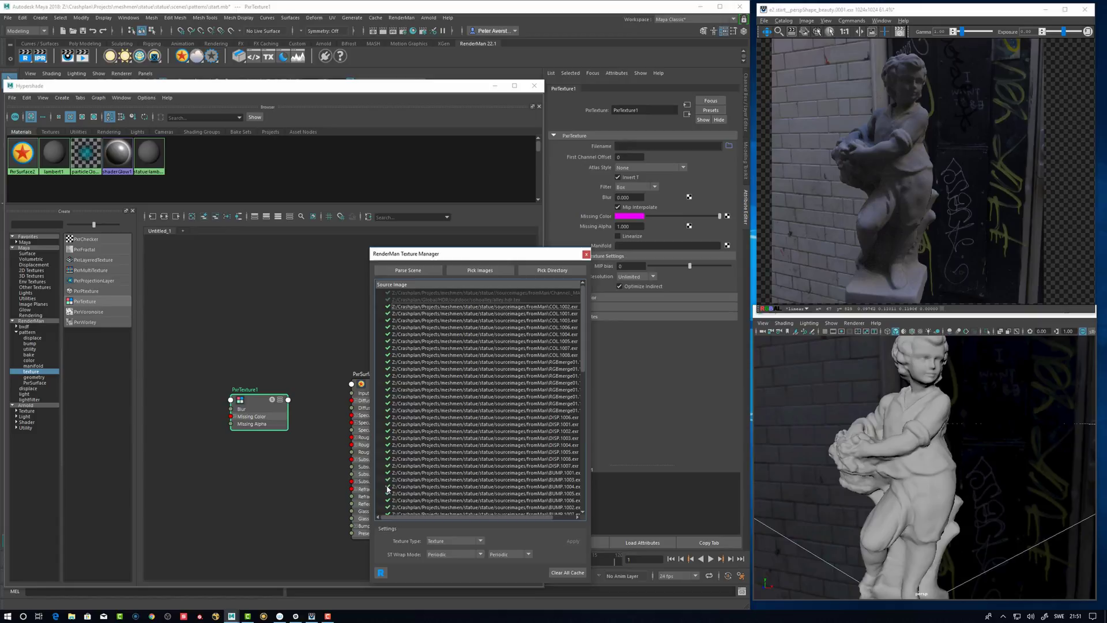
pyautogui.click(553, 270)
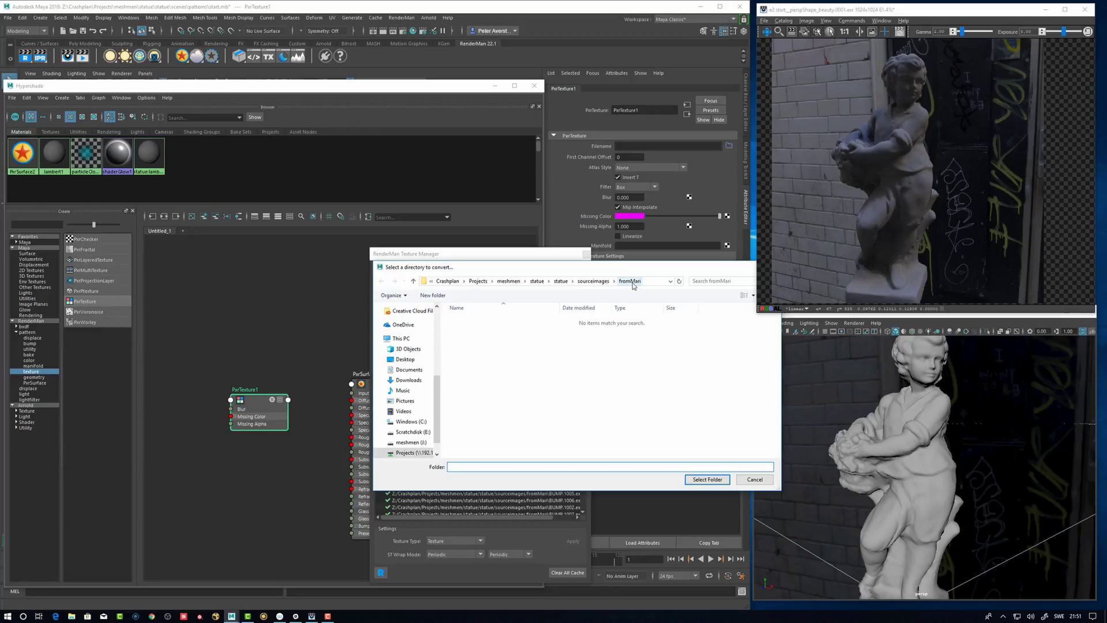
pyautogui.click(749, 479)
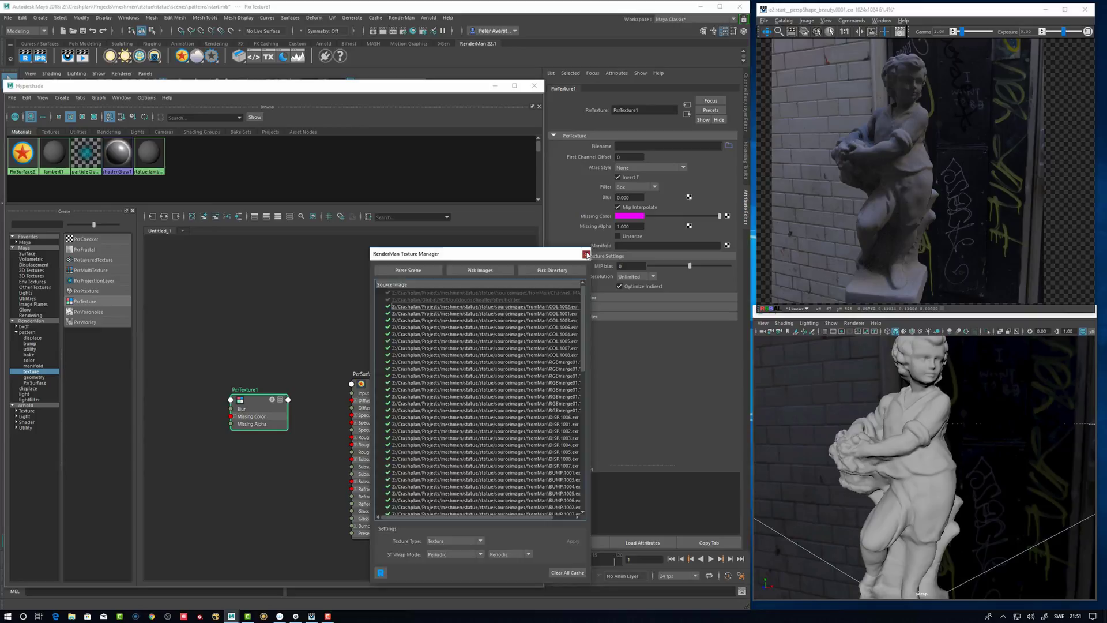
pyautogui.click(586, 255)
# - Load COL.1001.exr.tex from the fromMari folder as PxrTexture1's Filename
pyautogui.moveTo(254, 401); pyautogui.dragTo(249, 400)
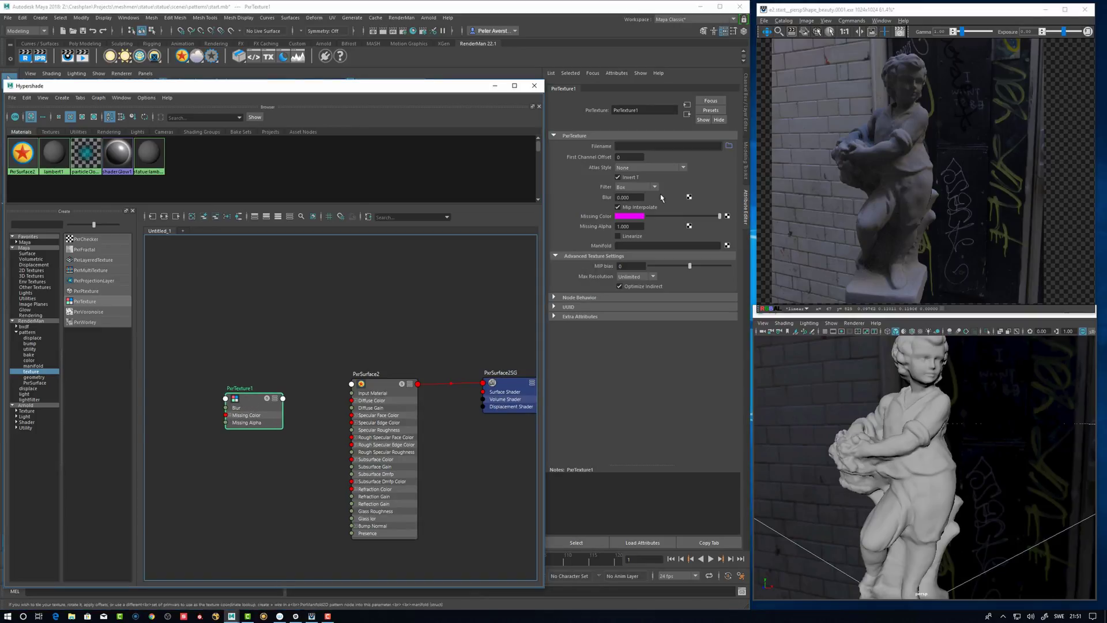
pyautogui.click(729, 148)
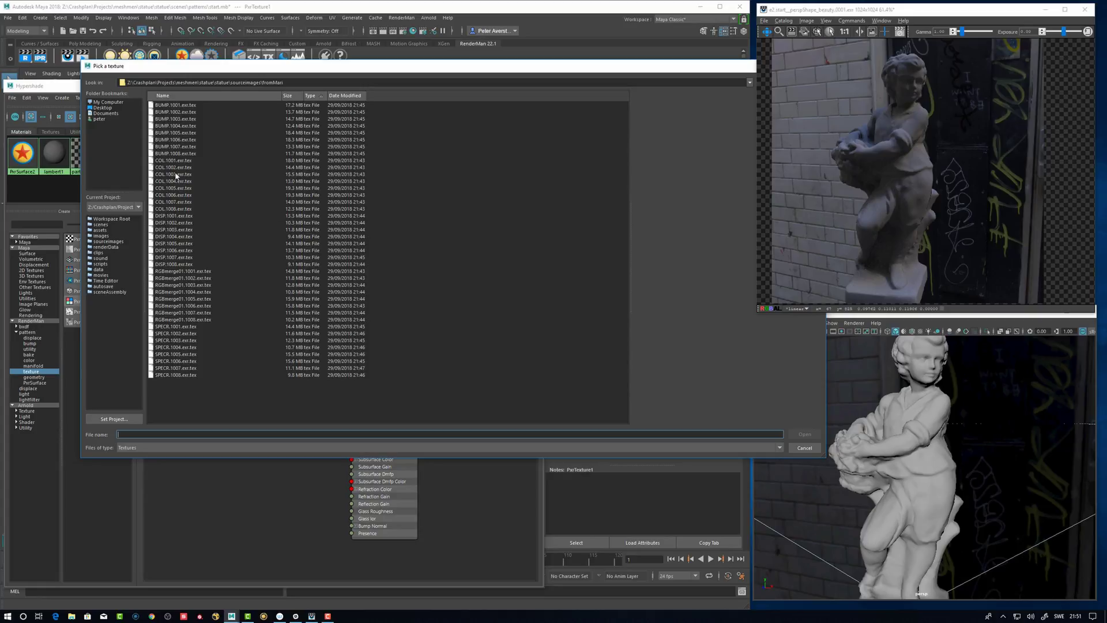
pyautogui.click(186, 162)
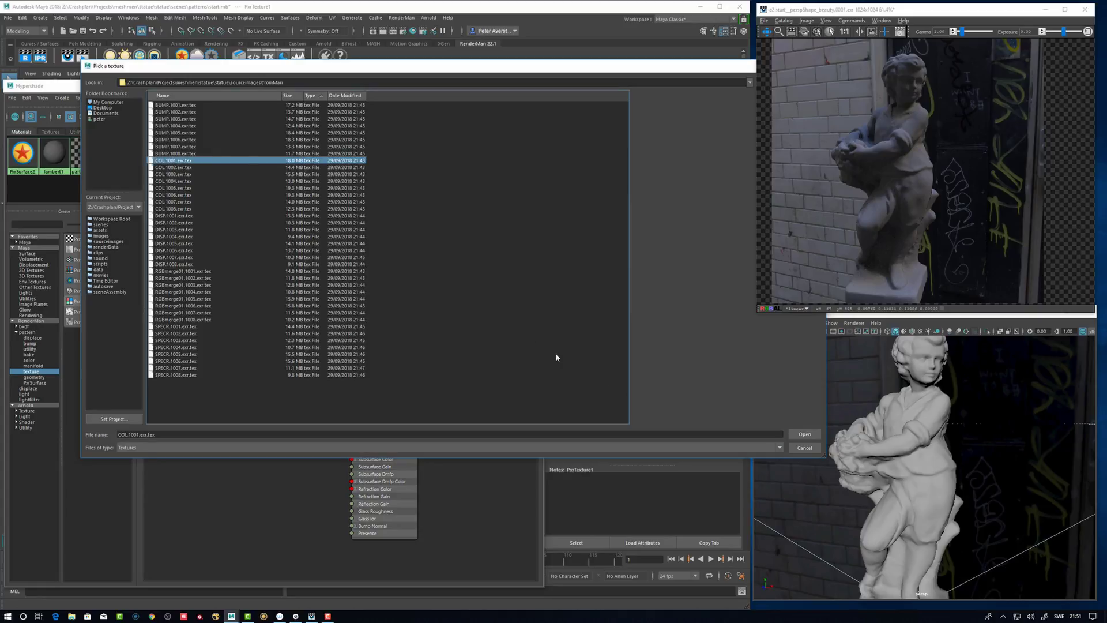
pyautogui.press('Return')
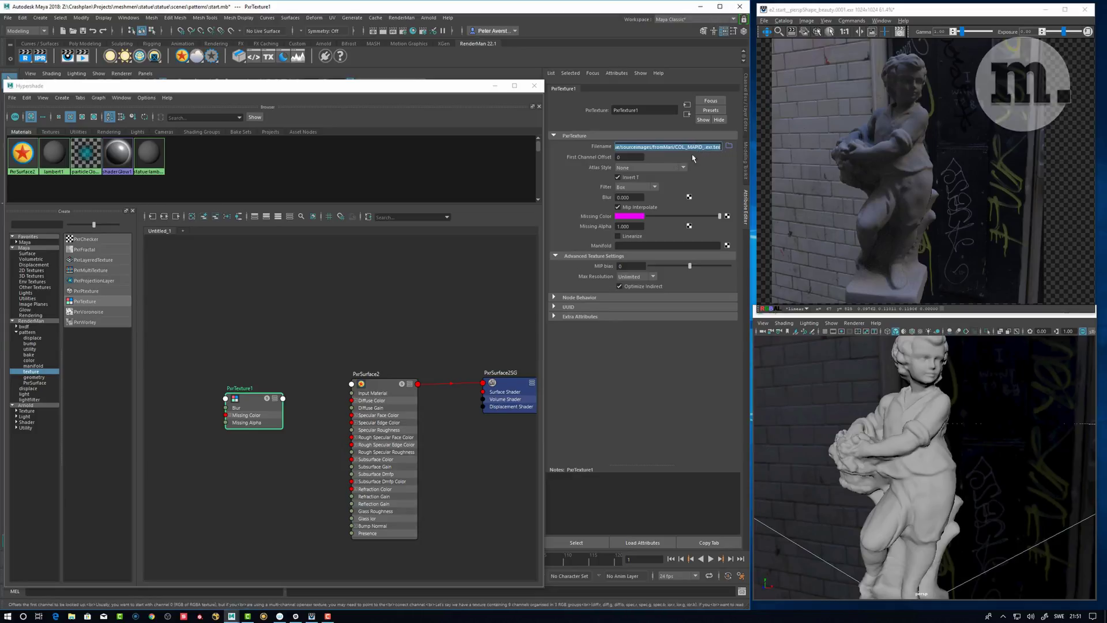
# - Set PxrTexture1's Atlas Style to UDIM (Mari) and connect Result RGB to PxrSurface2's Diffuse Color
pyautogui.click(648, 169)
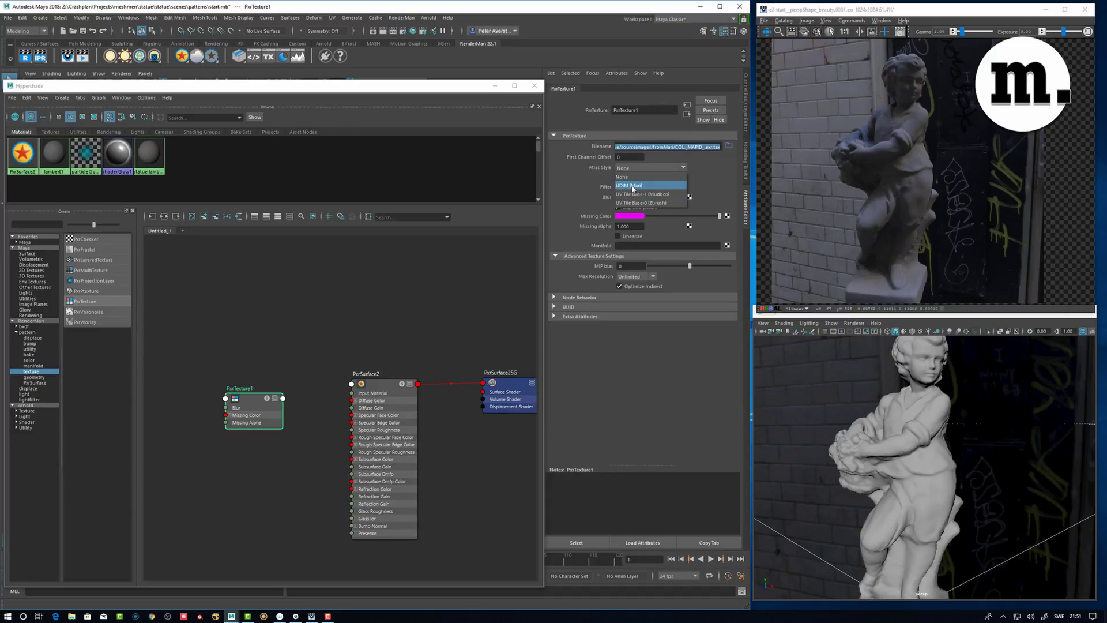
pyautogui.click(634, 186)
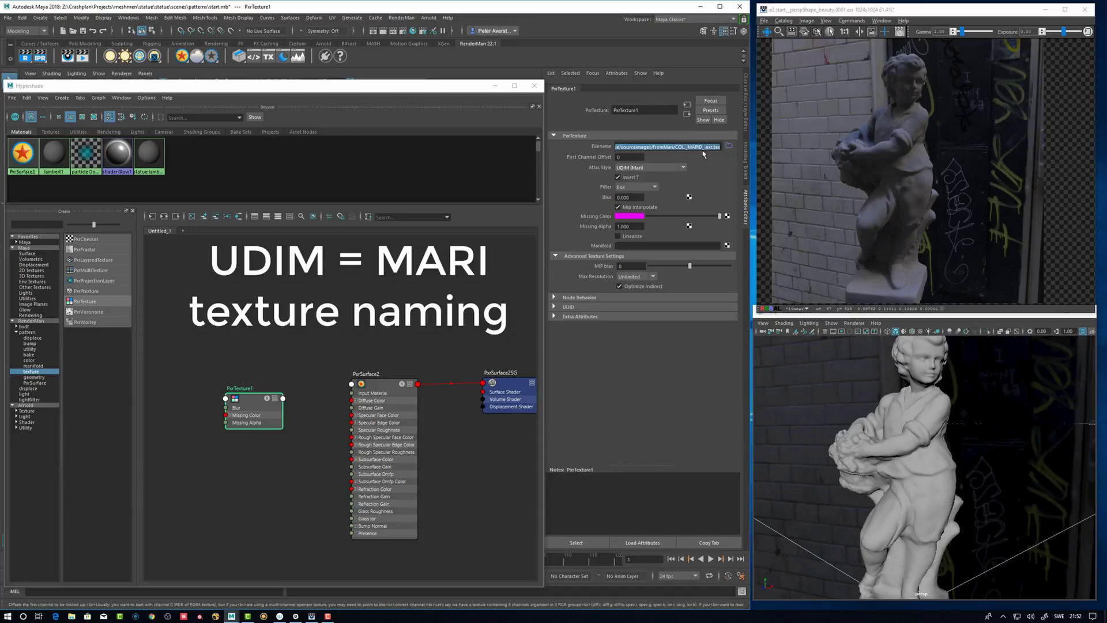
pyautogui.moveTo(255, 406); pyautogui.dragTo(228, 375)
pyautogui.press('3')
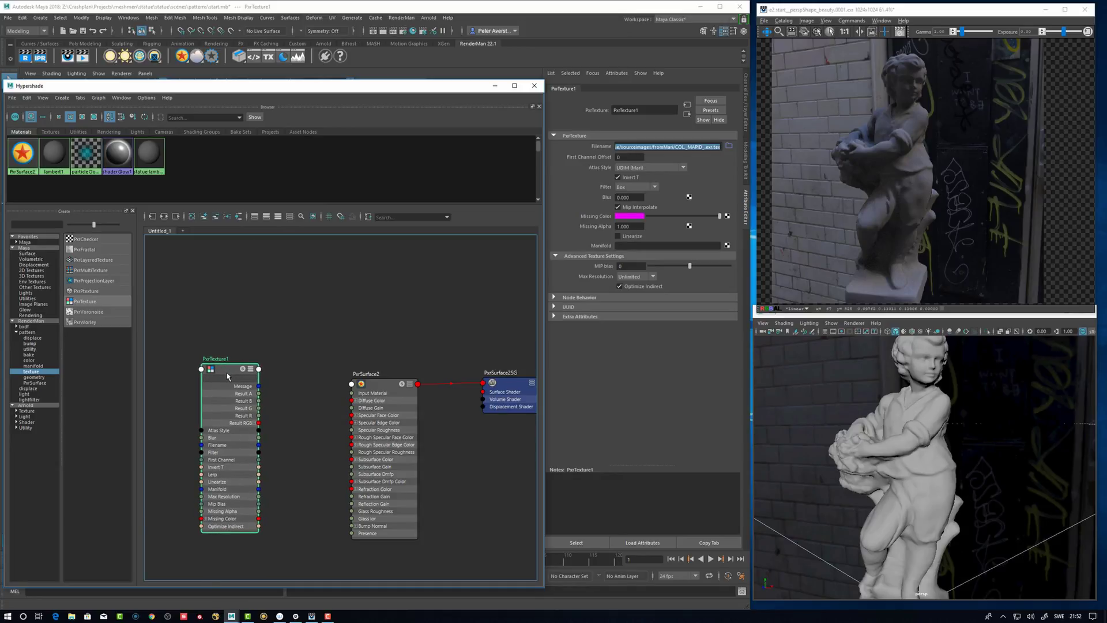
pyautogui.moveTo(260, 426); pyautogui.dragTo(358, 402)
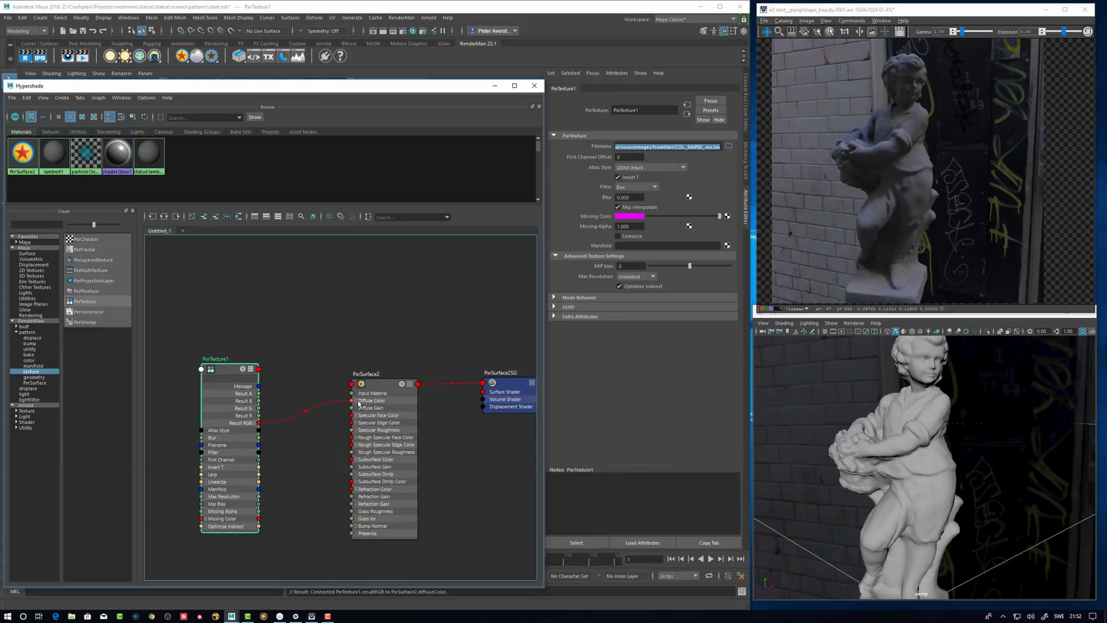
# - Start the RenderMan IPR live render and collapse PxrTexture1 to a compact node
pyautogui.click(42, 59)
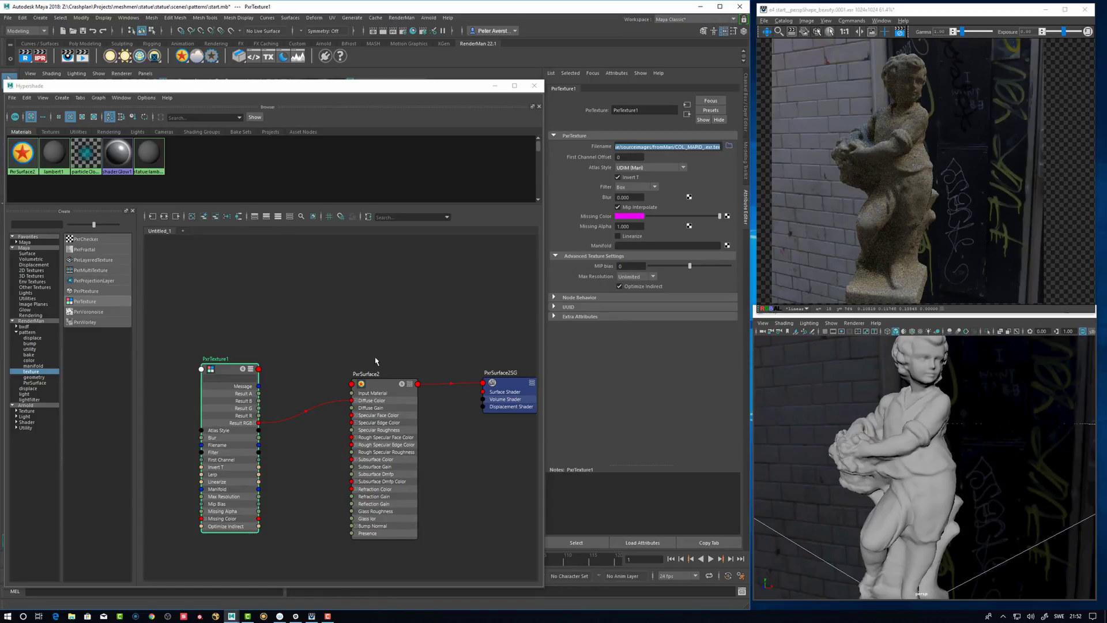
pyautogui.click(237, 375)
pyautogui.press('1')
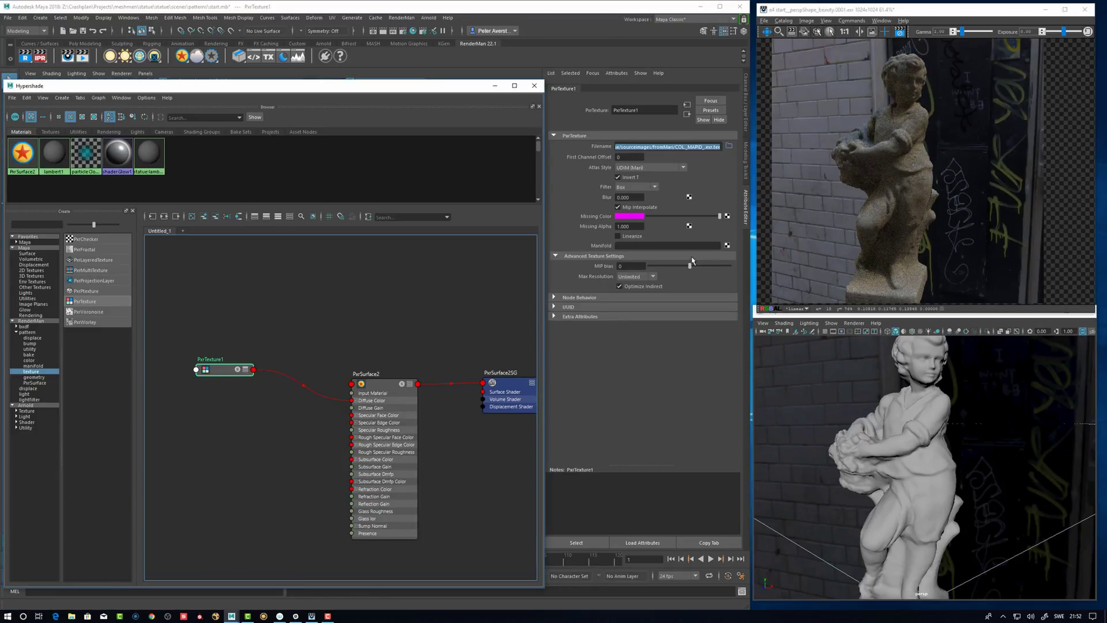
pyautogui.keyDown('alt'); pyautogui.moveTo(921, 454); pyautogui.dragTo(895, 452); pyautogui.keyUp('alt')
# - Dolly in on the statue's chest and face, denoise the live render, and tidy PxrTexture1
pyautogui.keyDown('alt'); pyautogui.moveTo(895, 451); pyautogui.dragTo(983, 525, button='right'); pyautogui.keyUp('alt')
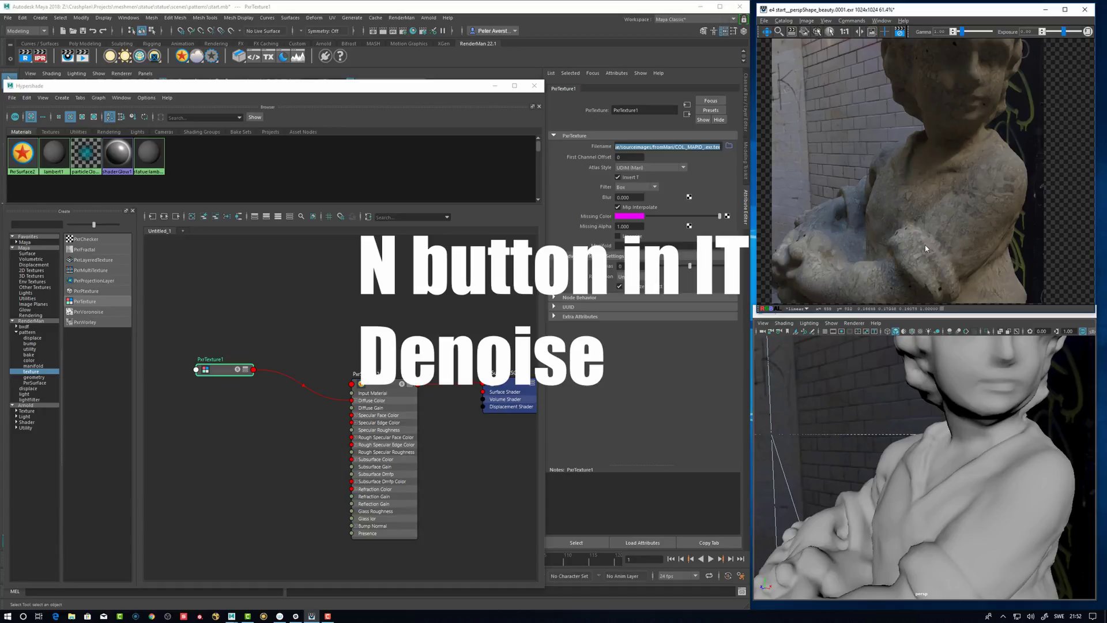
pyautogui.press('n')
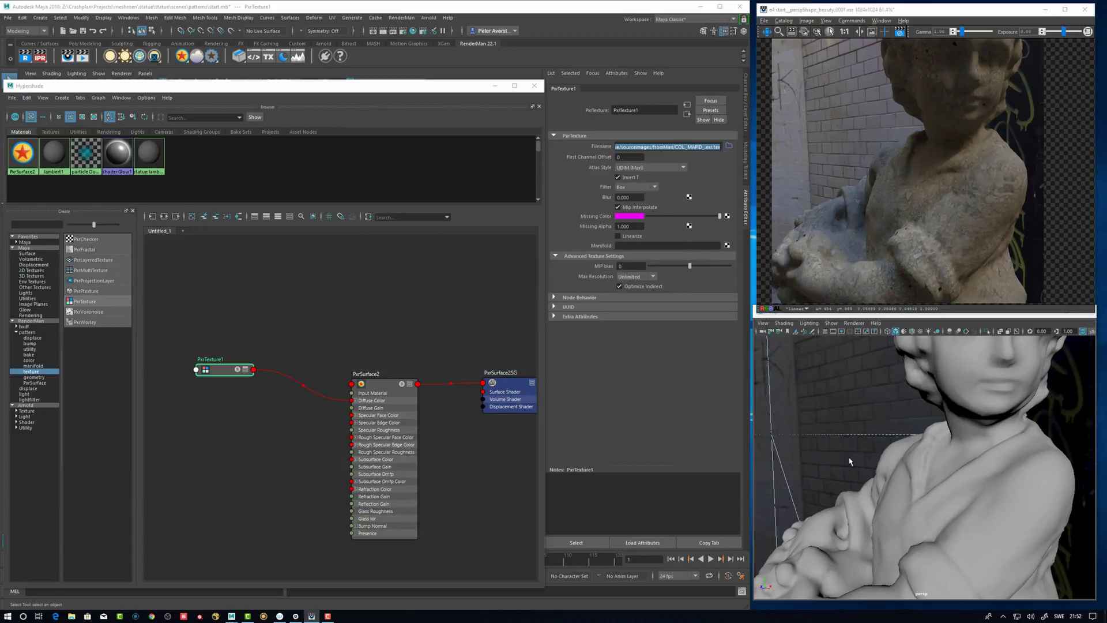
pyautogui.keyDown('alt'); pyautogui.moveTo(850, 462); pyautogui.dragTo(914, 454); pyautogui.keyUp('alt')
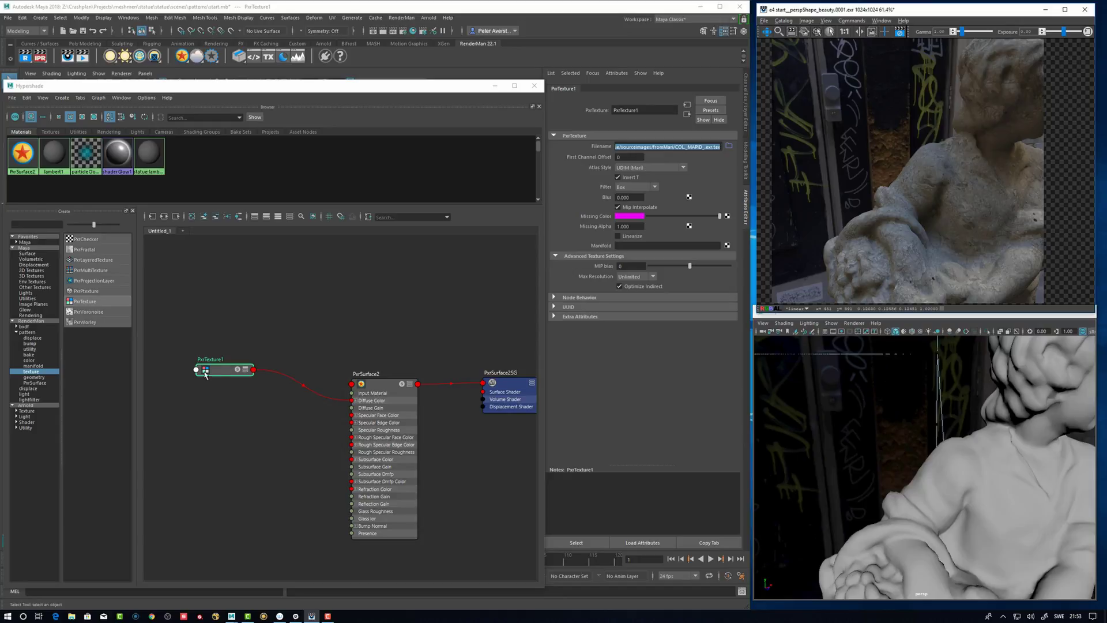
pyautogui.moveTo(206, 376); pyautogui.dragTo(194, 398)
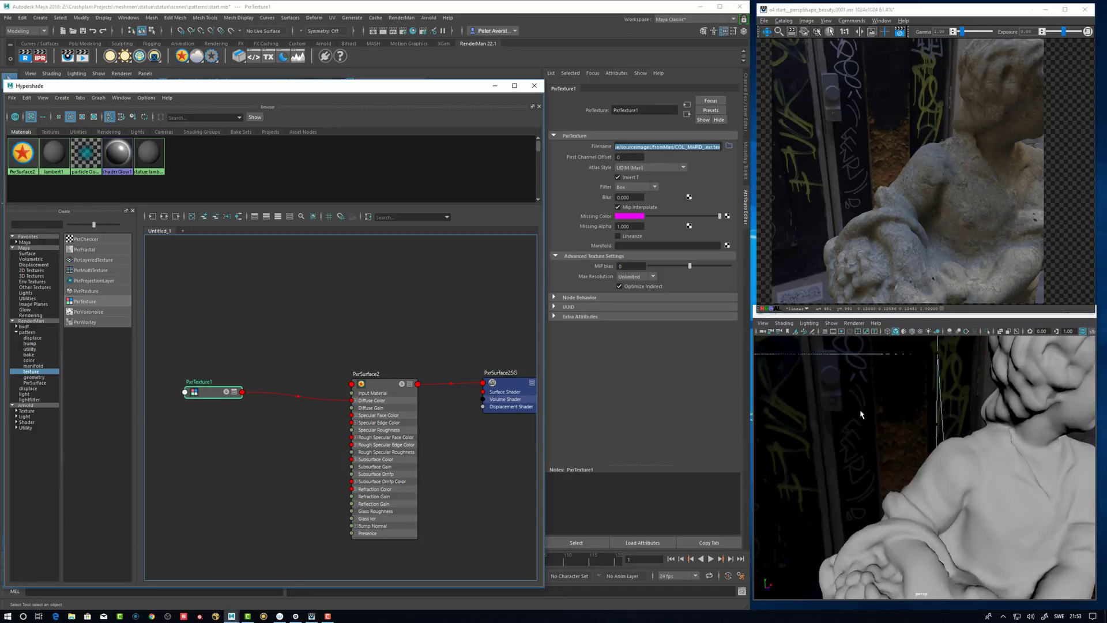
pyautogui.click(287, 329)
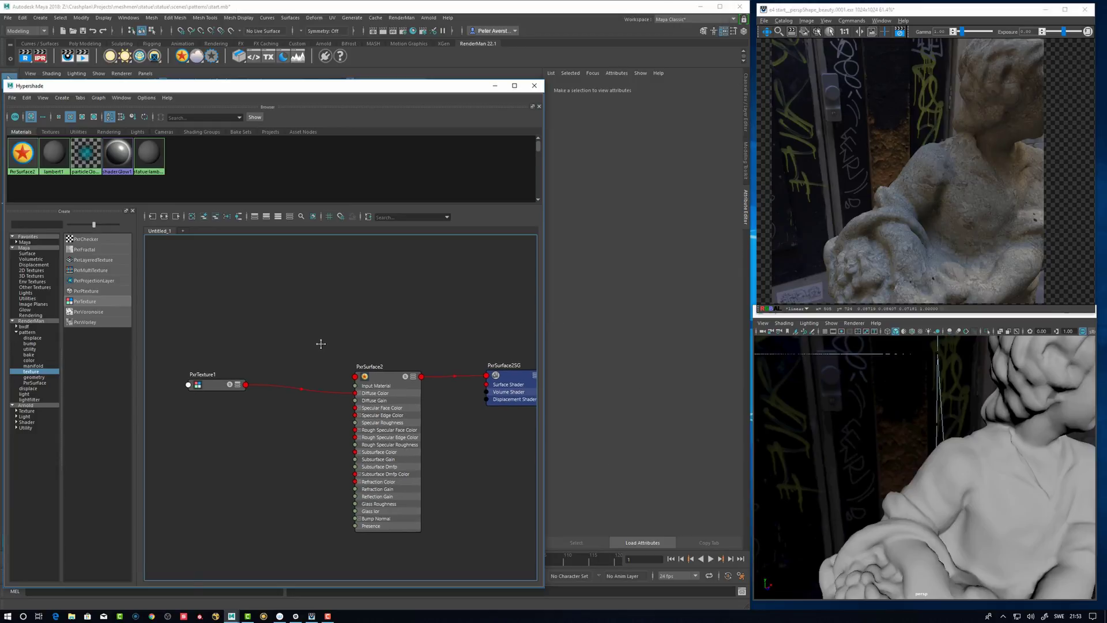
# - Create a PxrBump node via the Tab search 'pxrbump' and place it in the graph
pyautogui.keyDown('alt'); pyautogui.moveTo(322, 344); pyautogui.dragTo(358, 318, button='middle'); pyautogui.keyUp('alt')
pyautogui.press('Tab')
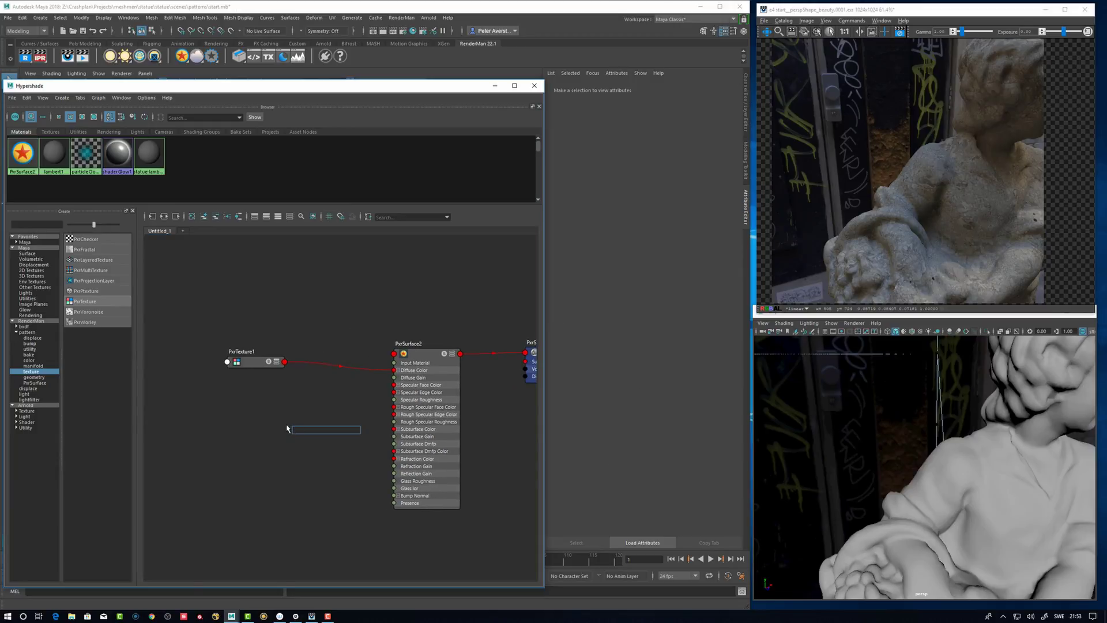
pyautogui.write('pxrb')
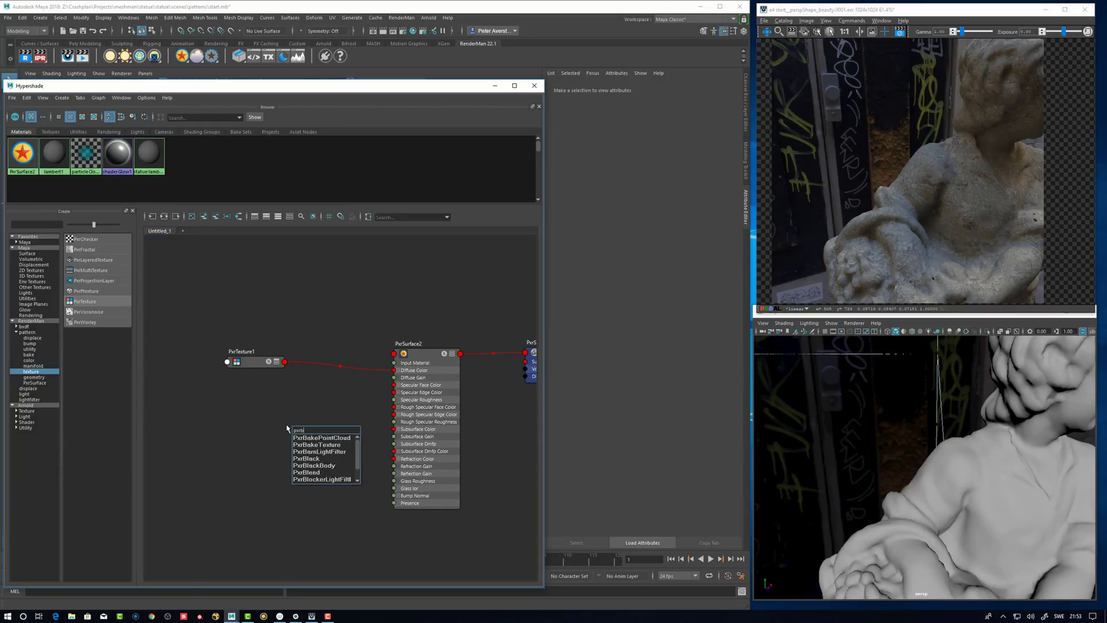
pyautogui.write('ump')
pyautogui.press('Return')
pyautogui.moveTo(321, 440); pyautogui.dragTo(300, 444)
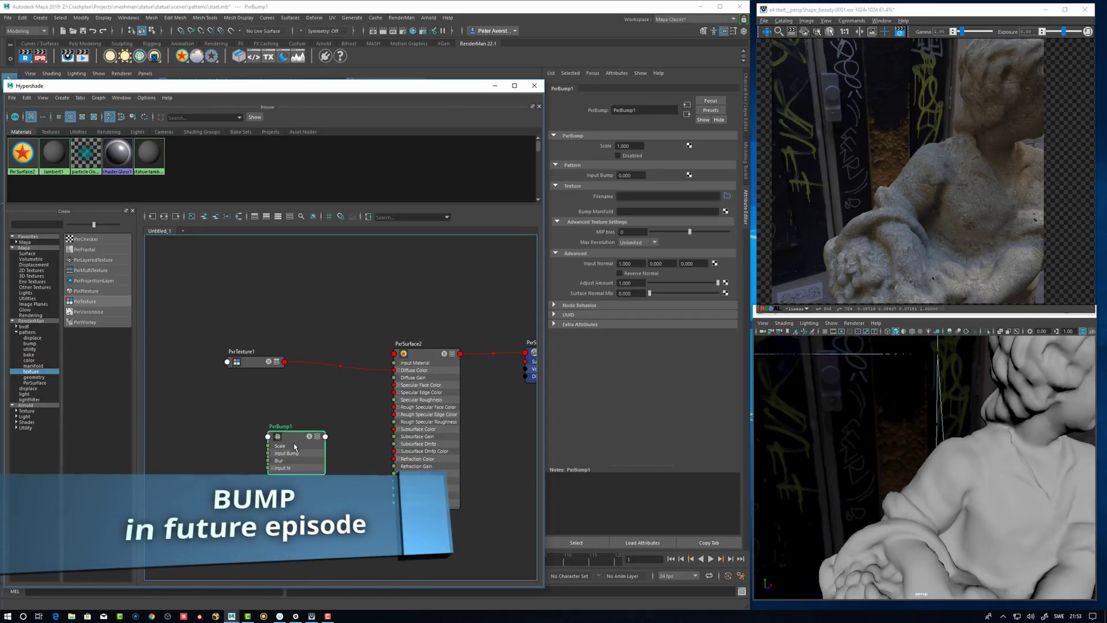
pyautogui.moveTo(301, 442); pyautogui.dragTo(286, 454)
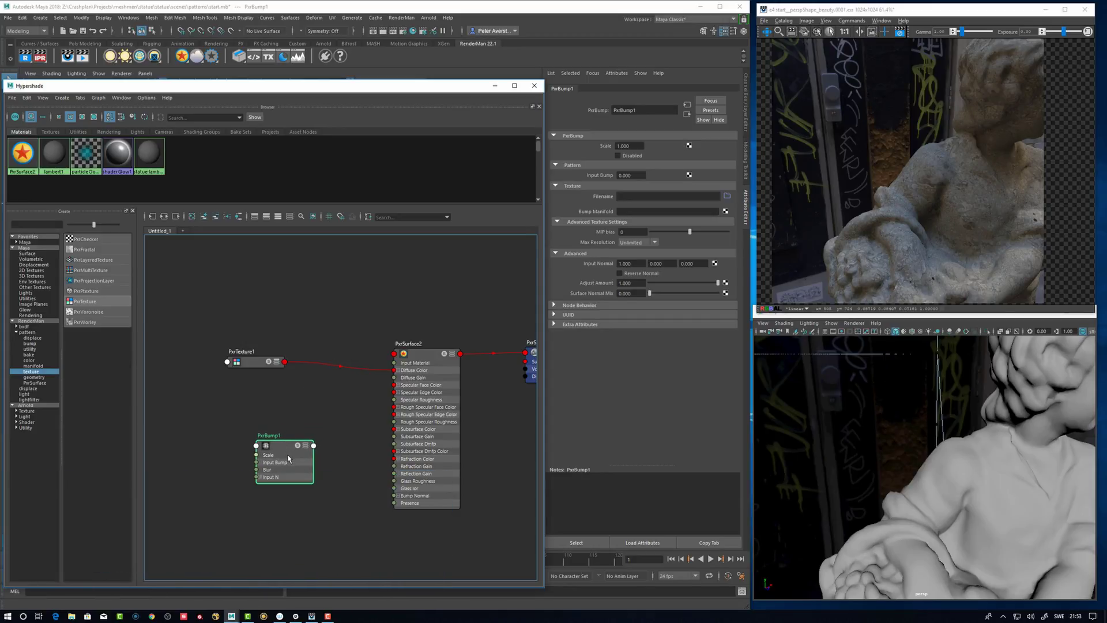
pyautogui.moveTo(289, 459); pyautogui.dragTo(273, 456)
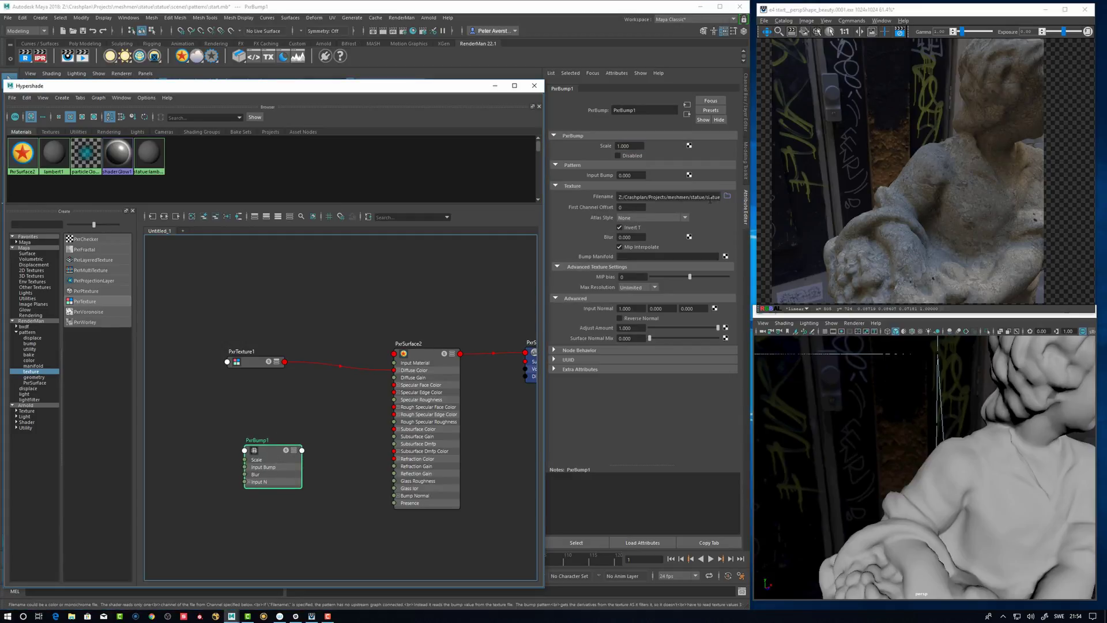
# - Set PxrBump1's Atlas Style to UDIM (Mari), wire it to Bump Normal, and set Scale to 0.1
pyautogui.click(640, 218)
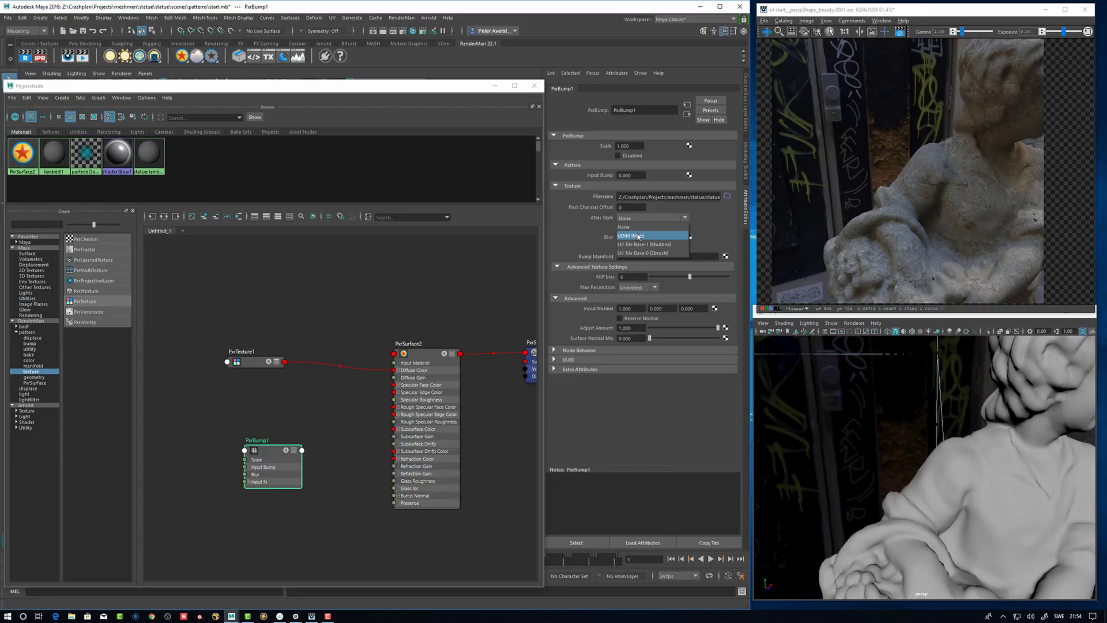
pyautogui.click(638, 236)
pyautogui.moveTo(273, 456); pyautogui.dragTo(397, 497)
pyautogui.click(273, 453)
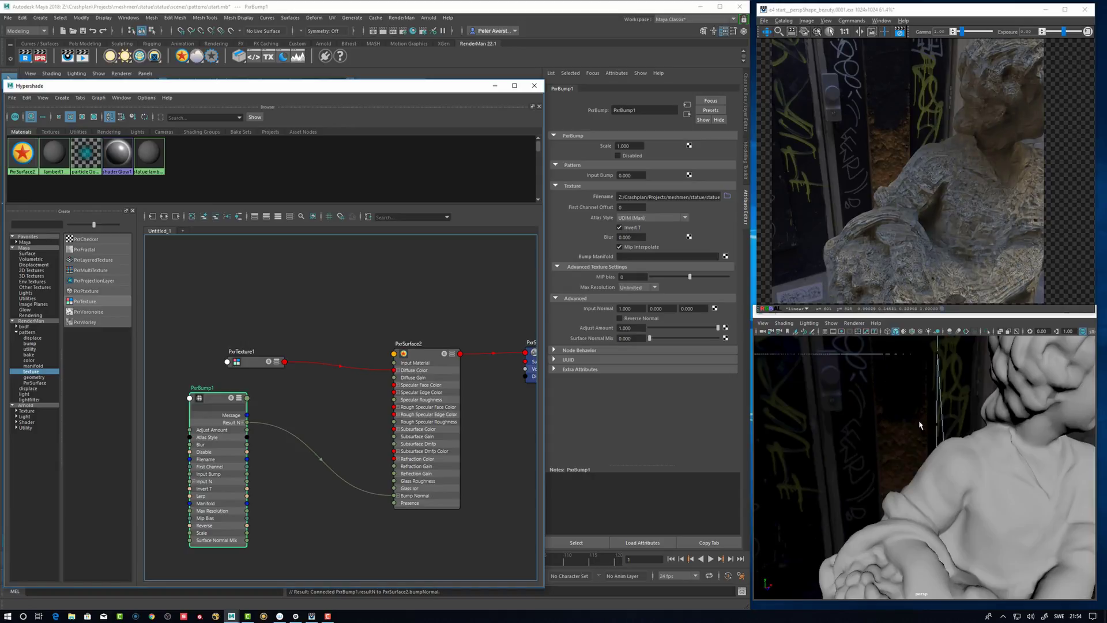
pyautogui.keyDown('alt'); pyautogui.moveTo(902, 465); pyautogui.dragTo(911, 478); pyautogui.keyUp('alt')
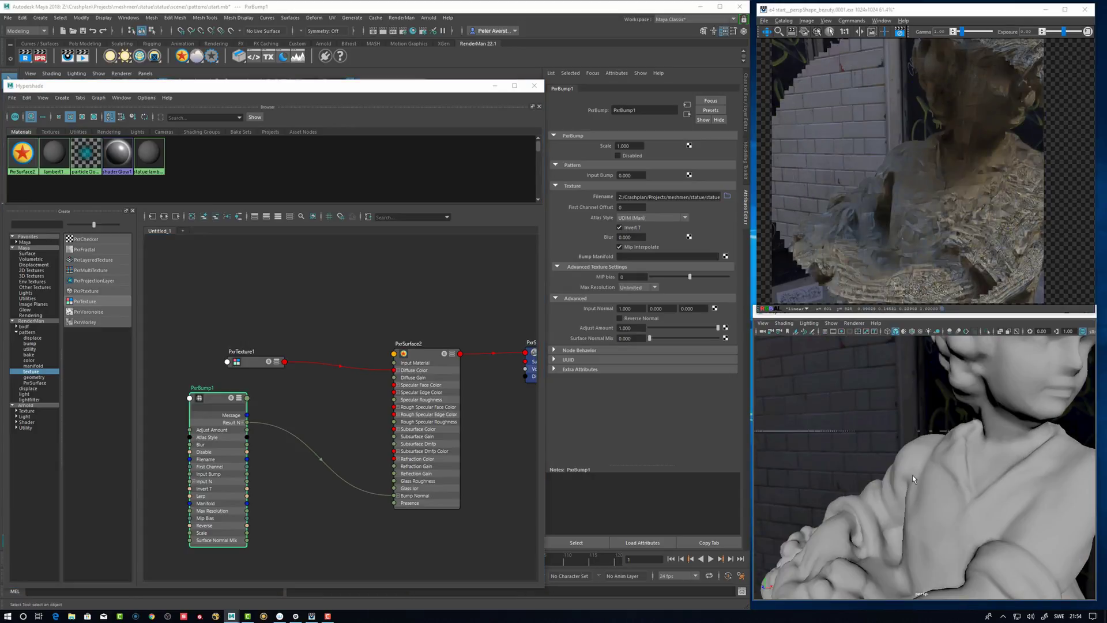
pyautogui.moveTo(213, 398); pyautogui.dragTo(216, 415)
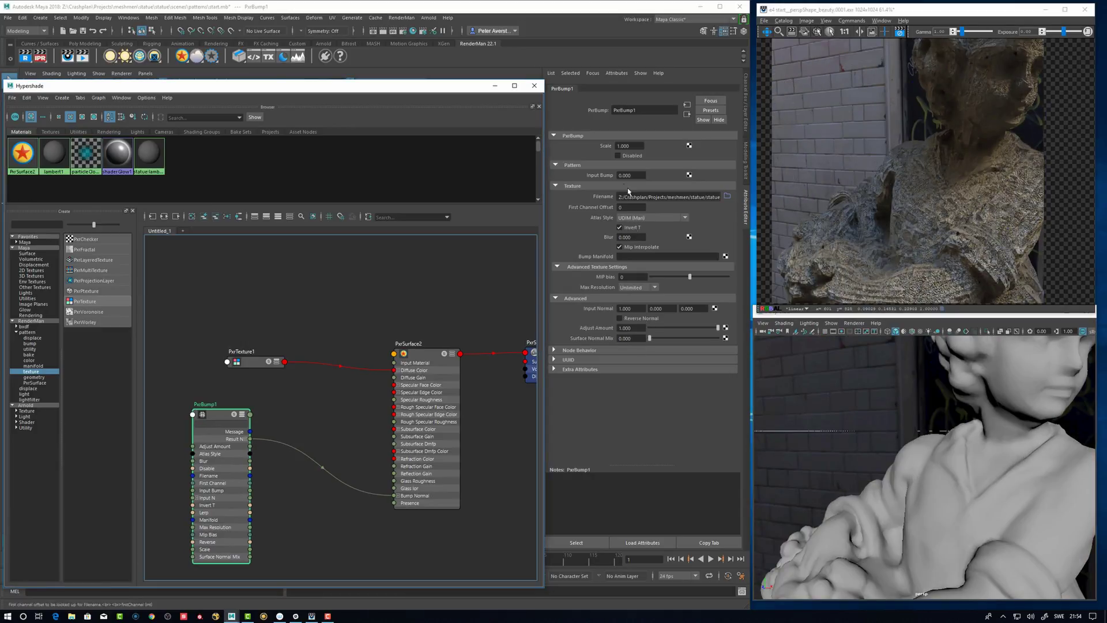
pyautogui.click(630, 146)
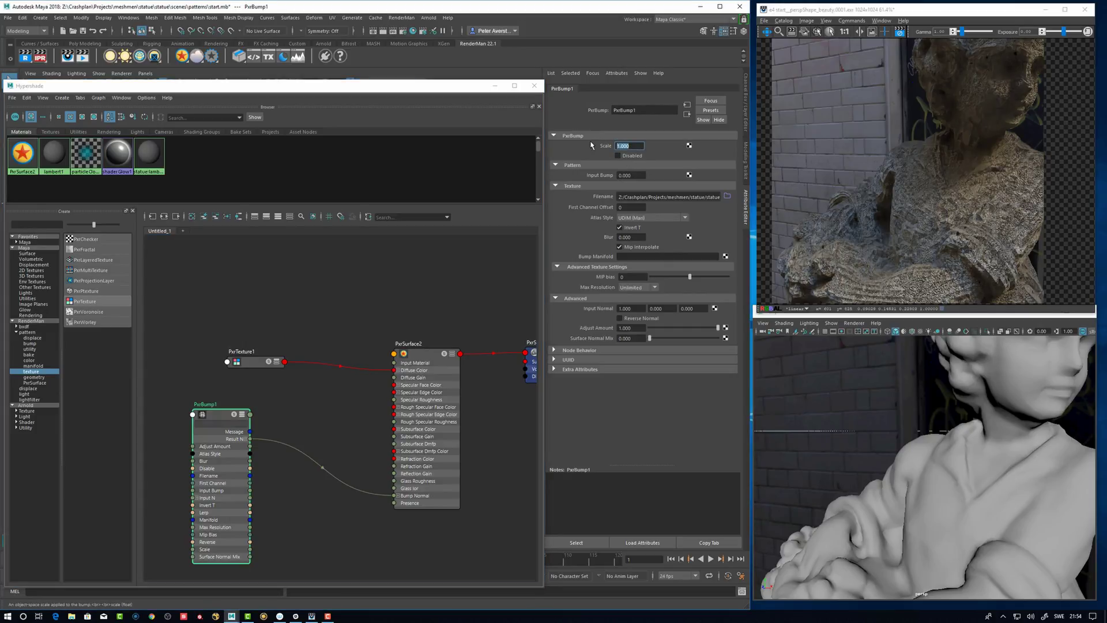
pyautogui.write('.1')
pyautogui.press('Return')
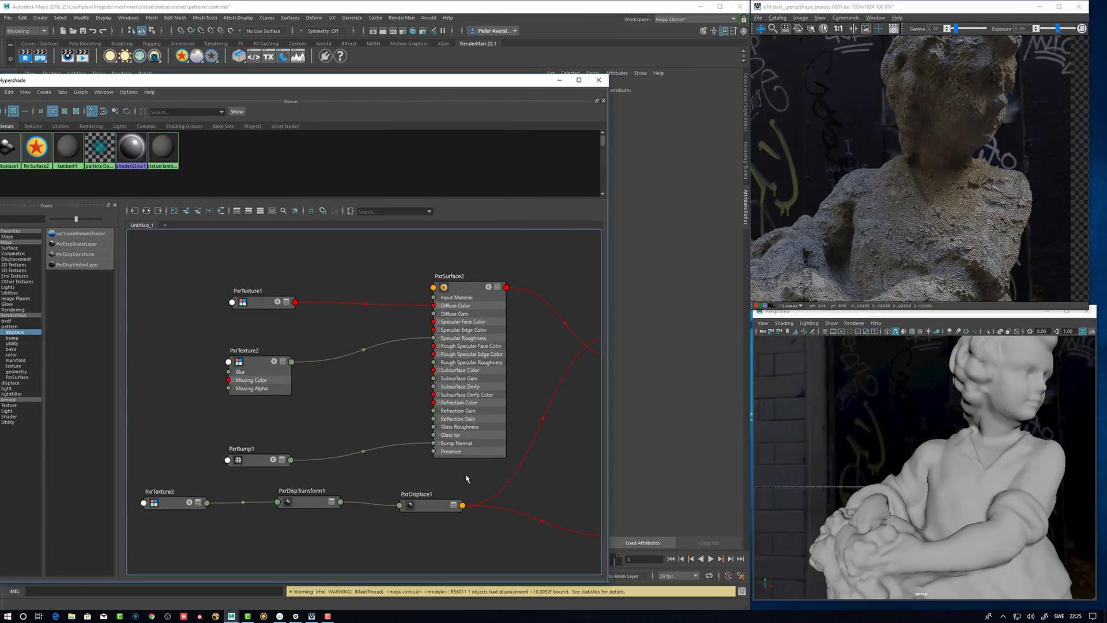
# - Collapse and rearrange PxrTexture1, PxrTexture2 and PxrBump1 in the graph
pyautogui.moveTo(268, 452); pyautogui.dragTo(261, 454)
pyautogui.click(266, 375)
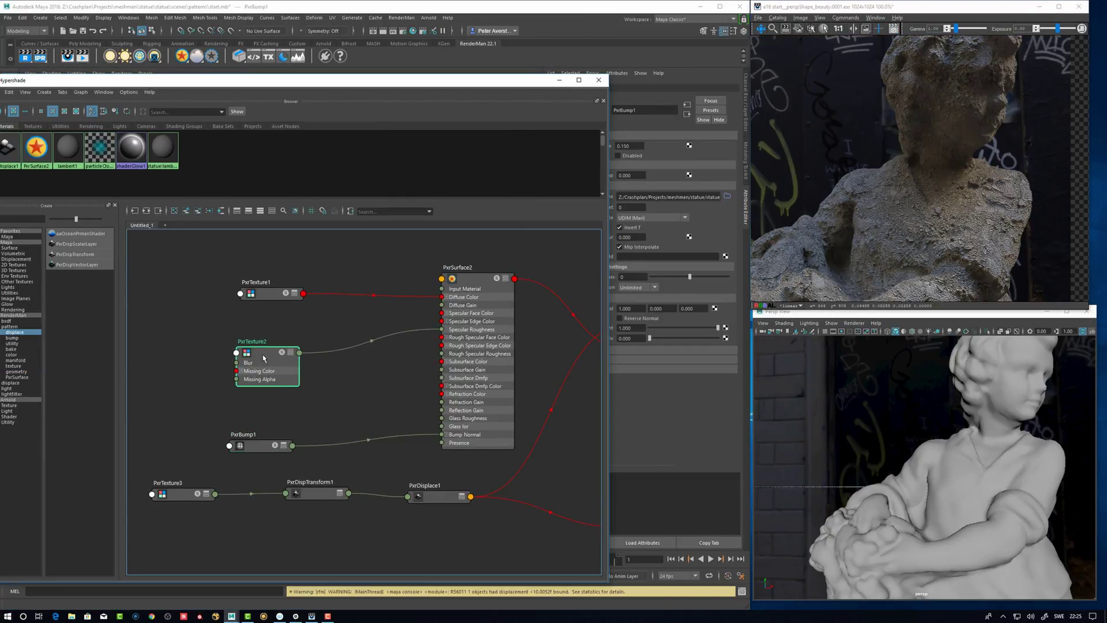
pyautogui.press('1')
pyautogui.moveTo(268, 358); pyautogui.dragTo(264, 357)
pyautogui.moveTo(282, 288)
pyautogui.mouseDown()
pyautogui.moveTo(262, 283)
pyautogui.moveTo(272, 287)
pyautogui.mouseUp()
pyautogui.press('2')
pyautogui.press('3')
pyautogui.press('1')
pyautogui.moveTo(261, 353); pyautogui.dragTo(262, 348)
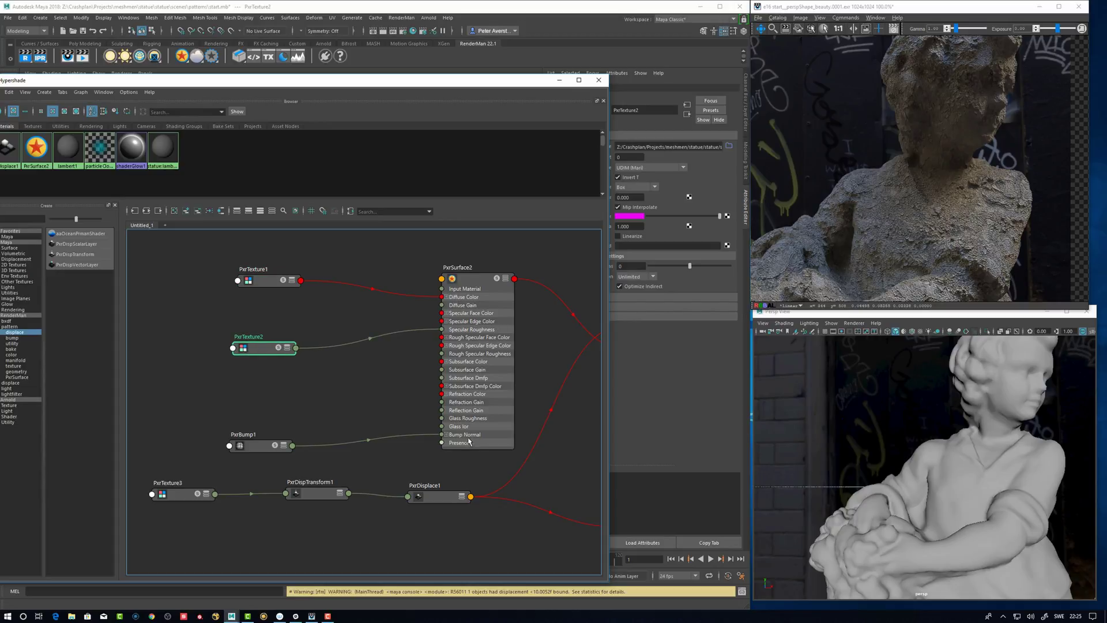
# - Graph PxrDisplace1's connections and delete the extra PxrDisplace1SG
pyautogui.click(447, 497)
pyautogui.hotkey('ctrl', '2')
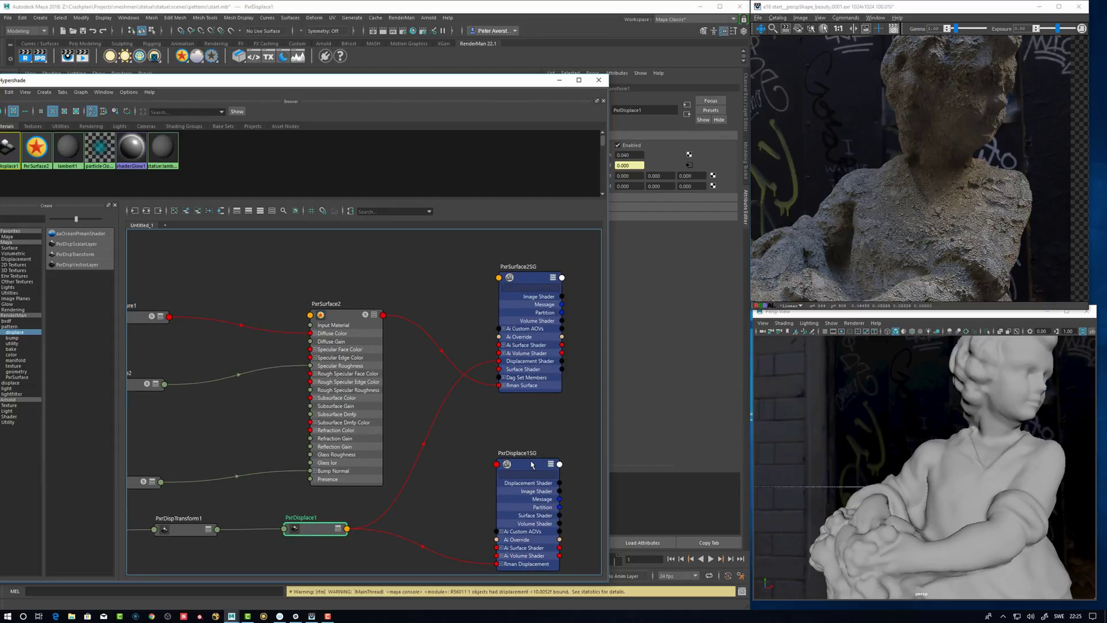
pyautogui.click(532, 464)
pyautogui.press('Delete')
# - Arrange PxrDisplace1, PxrTexture3 and PxrDispTransform1, then review the PxrDispTransform1 and PxrBump1 settings
pyautogui.moveTo(315, 532); pyautogui.dragTo(321, 532)
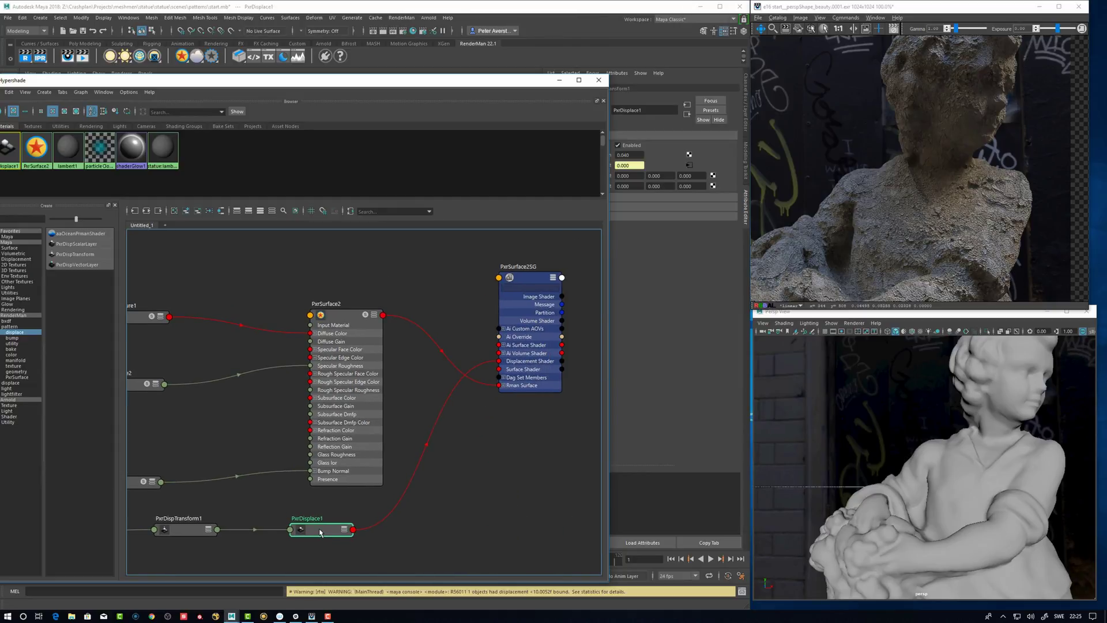
pyautogui.keyDown('alt'); pyautogui.moveTo(363, 545); pyautogui.dragTo(410, 475, button='middle'); pyautogui.keyUp('alt')
pyautogui.moveTo(372, 469); pyautogui.dragTo(396, 463)
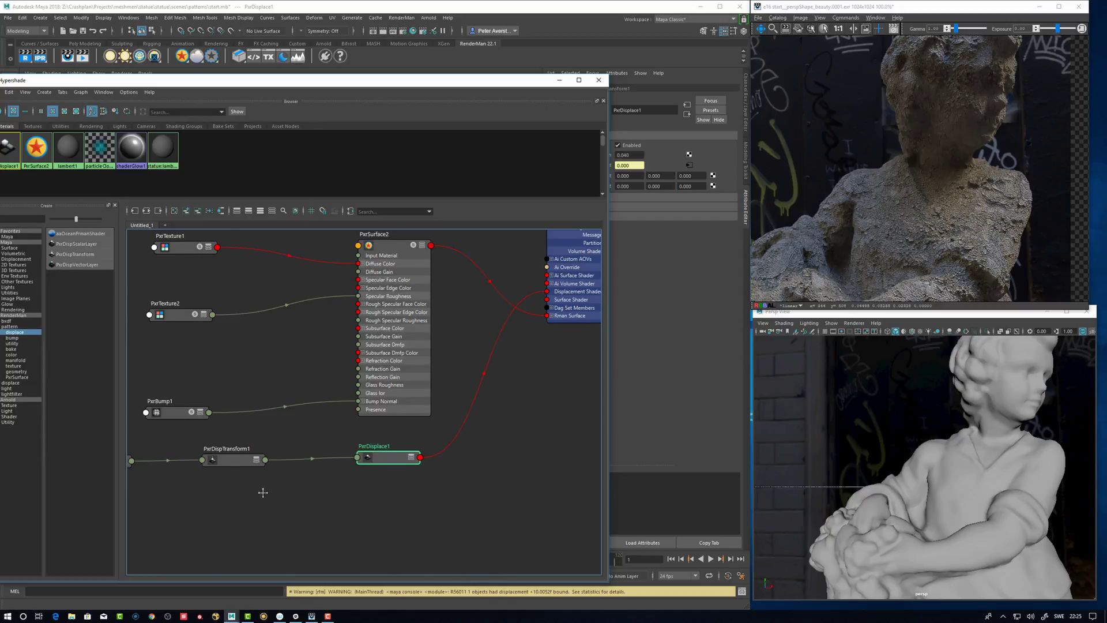
pyautogui.keyDown('alt'); pyautogui.moveTo(263, 492); pyautogui.dragTo(348, 482, button='middle'); pyautogui.keyUp('alt')
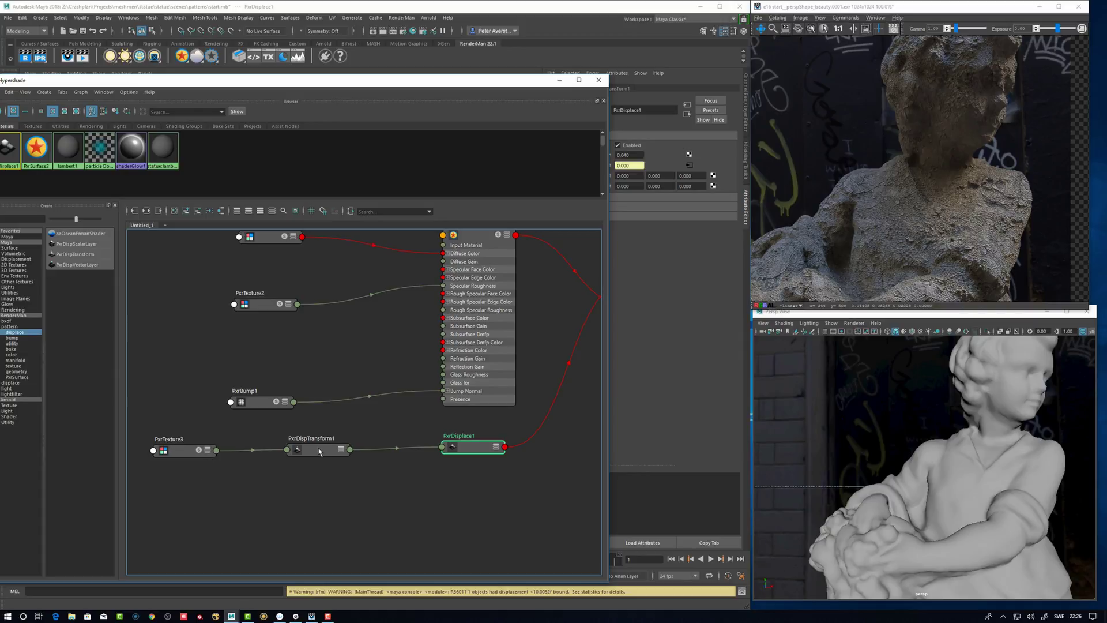
pyautogui.click(325, 455)
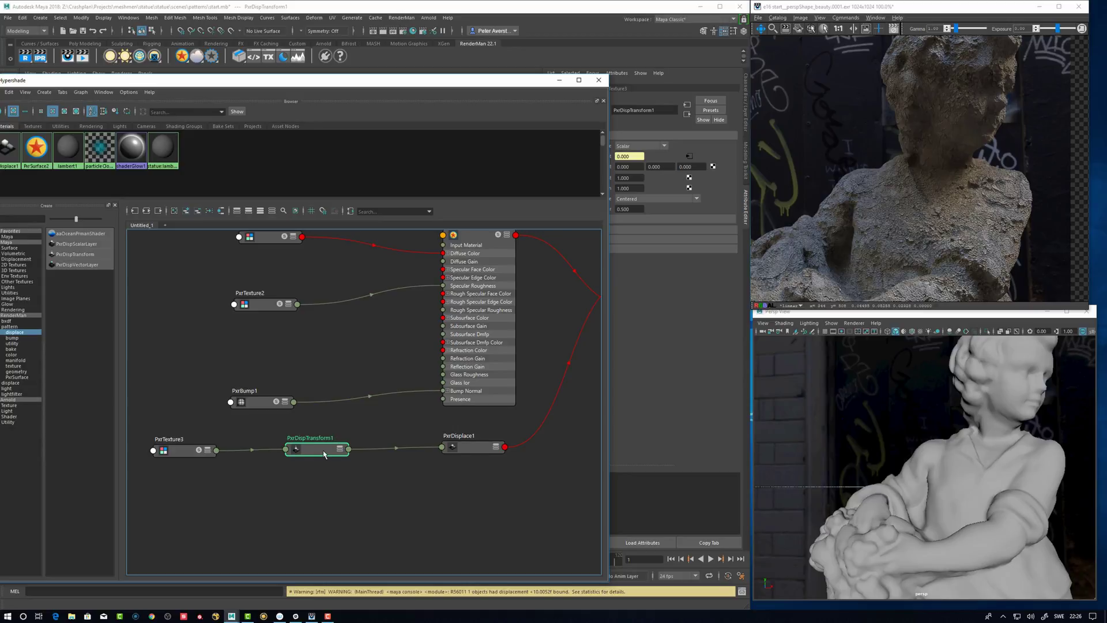
pyautogui.moveTo(325, 455); pyautogui.dragTo(324, 457)
pyautogui.moveTo(262, 402); pyautogui.dragTo(264, 397)
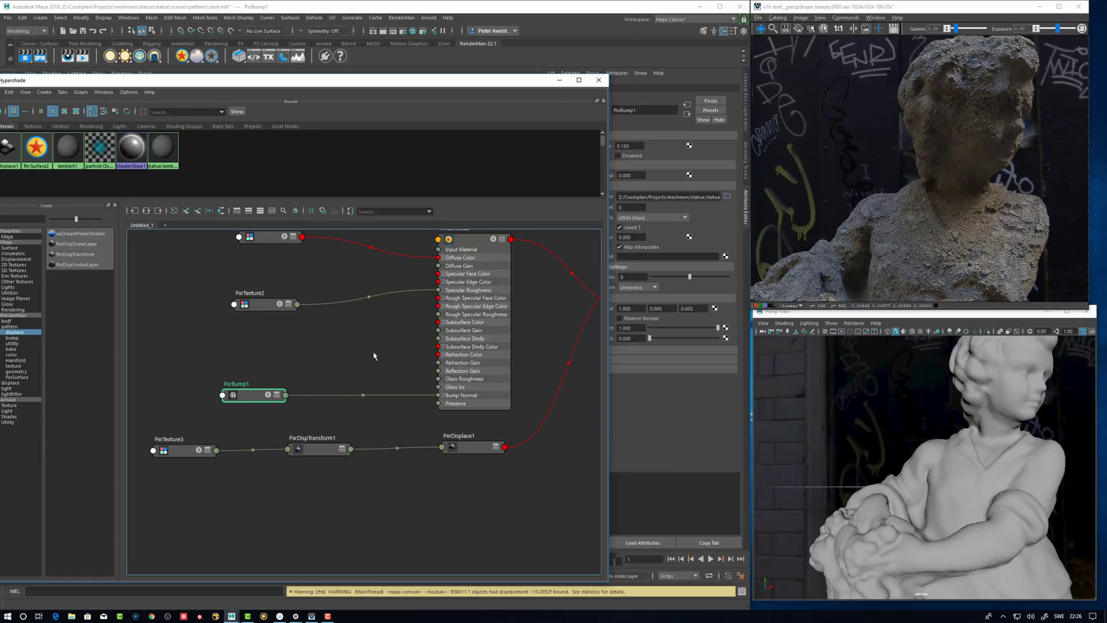
pyautogui.moveTo(257, 399); pyautogui.dragTo(254, 415, button='middle')
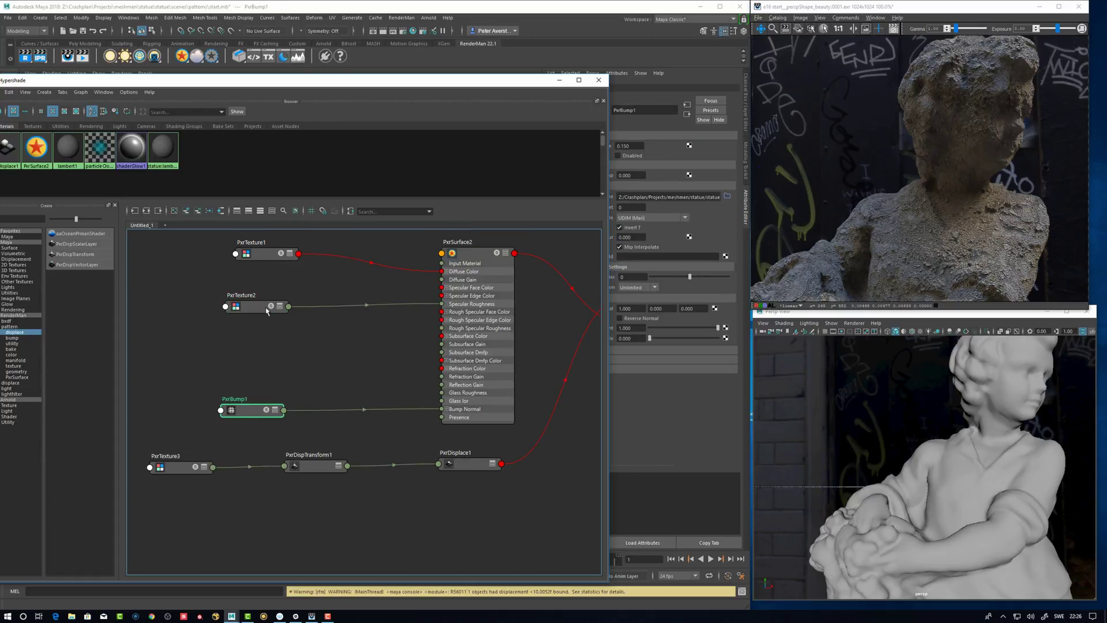
pyautogui.moveTo(261, 308); pyautogui.dragTo(258, 303)
pyautogui.moveTo(249, 265)
pyautogui.mouseDown()
pyautogui.moveTo(240, 265)
pyautogui.moveTo(249, 272)
pyautogui.mouseUp()
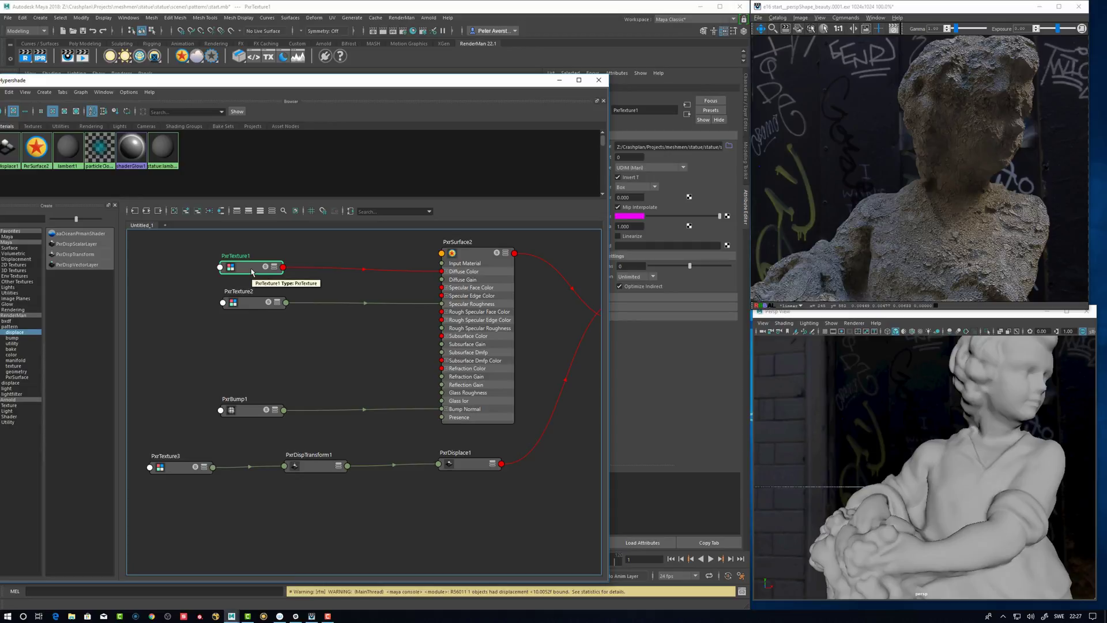
pyautogui.moveTo(251, 271); pyautogui.dragTo(255, 274)
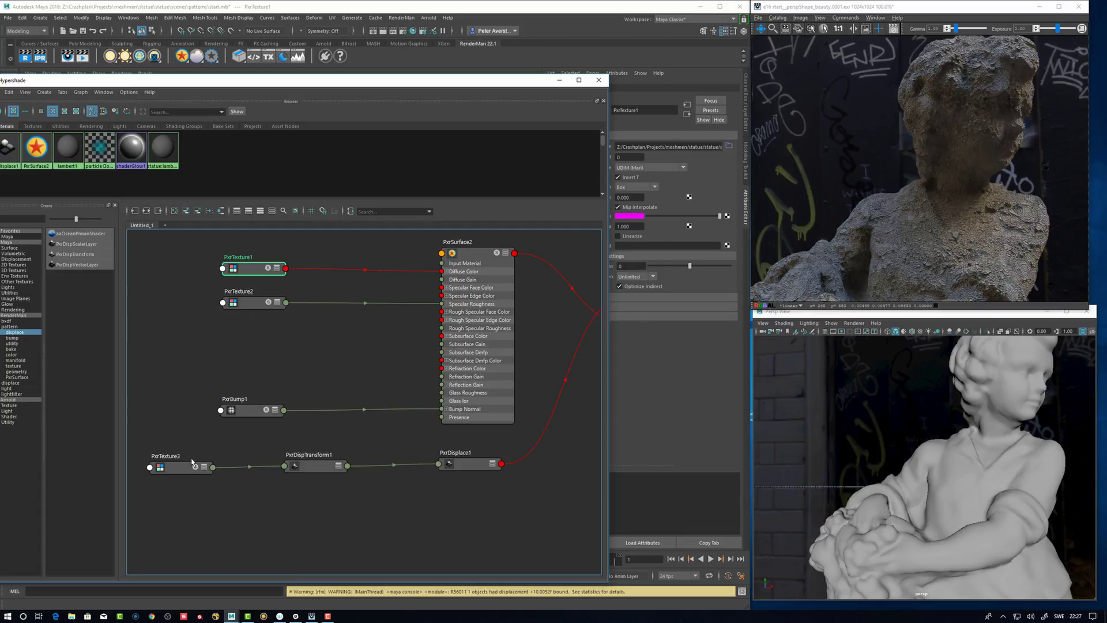
pyautogui.moveTo(193, 463); pyautogui.dragTo(204, 462)
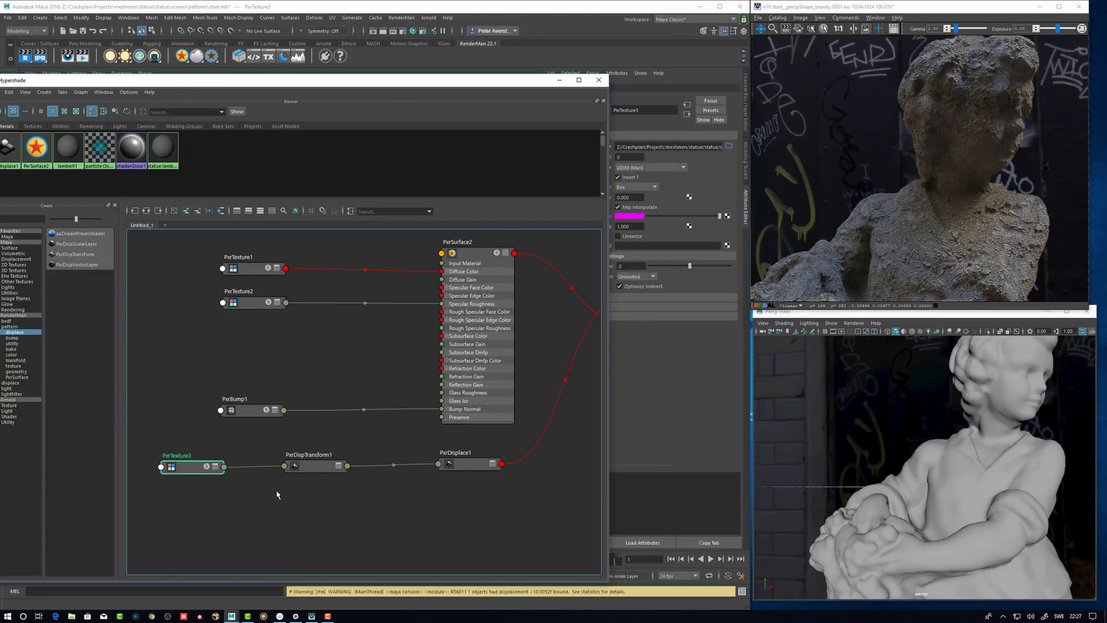